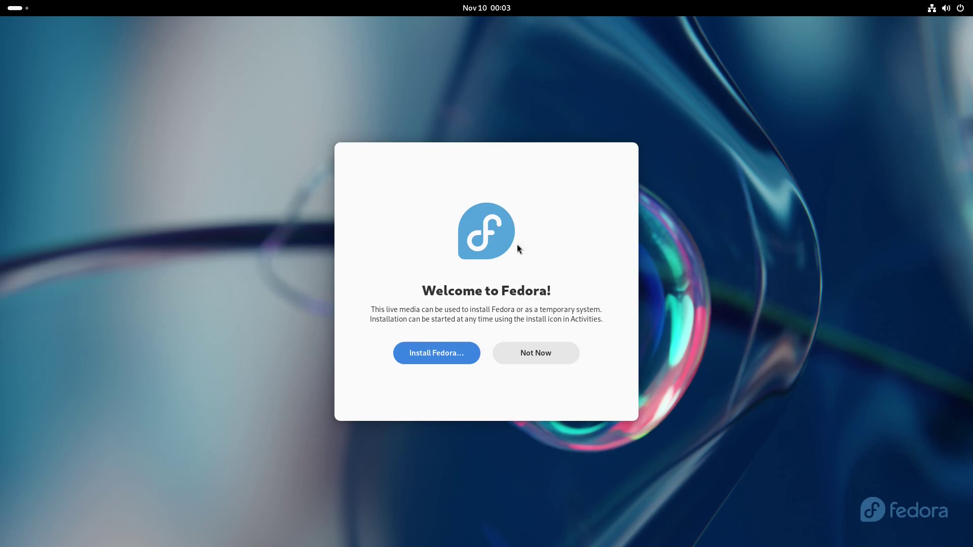
- Launch the Fedora installer in English (United States) and choose the 40 GiB disk with automatic partitioning
click(426, 352)
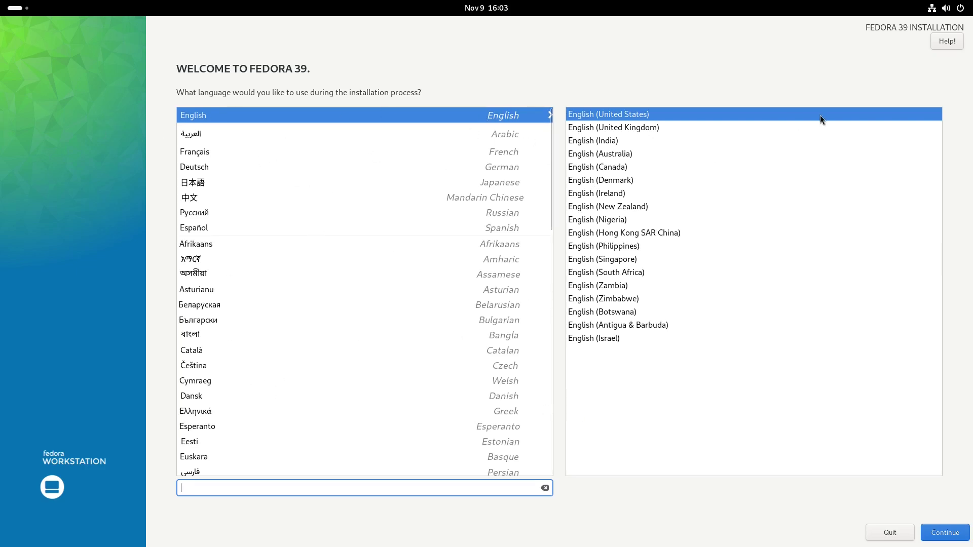
click(942, 533)
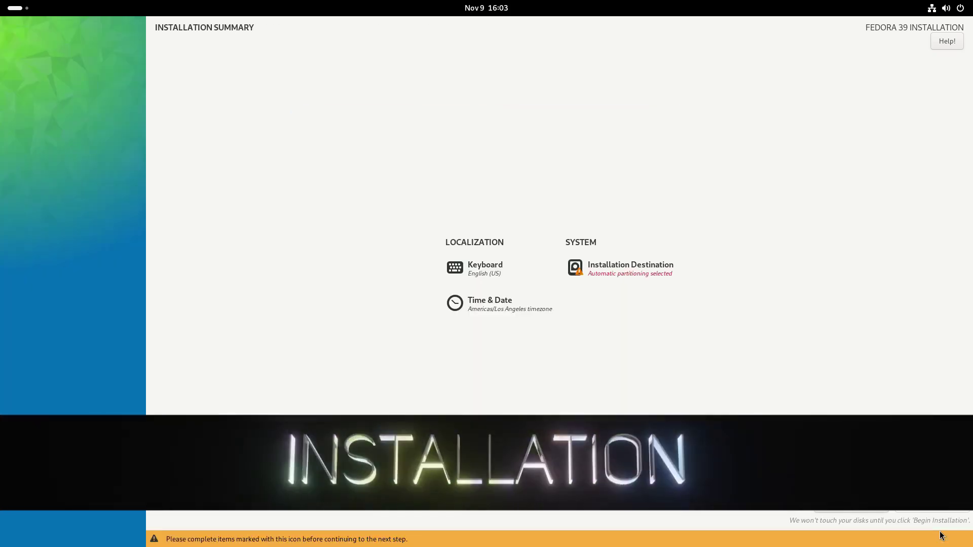
click(574, 268)
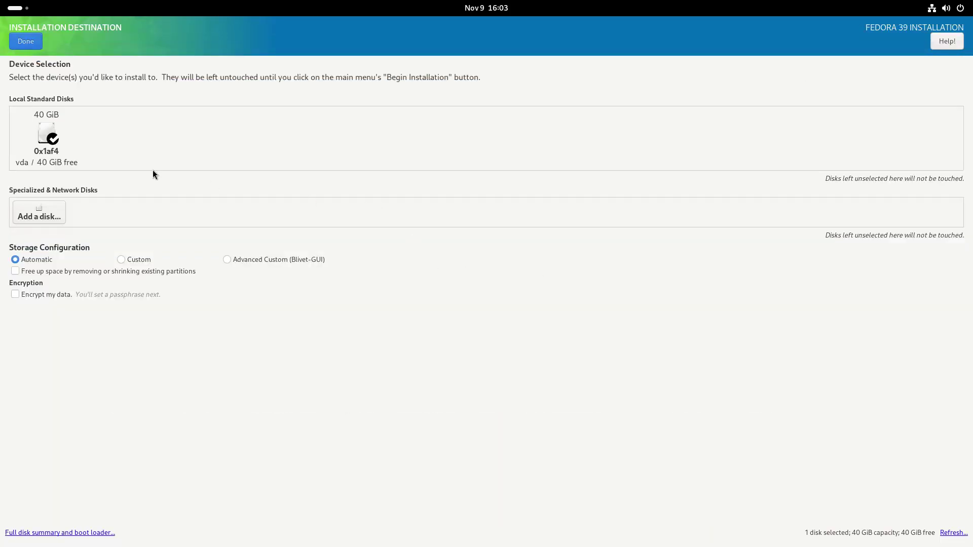
click(53, 147)
click(53, 148)
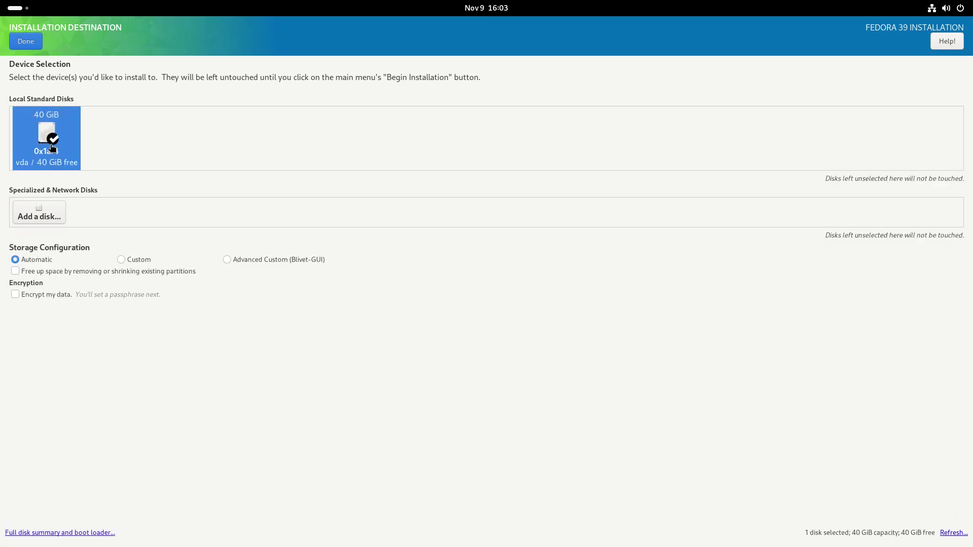
click(21, 41)
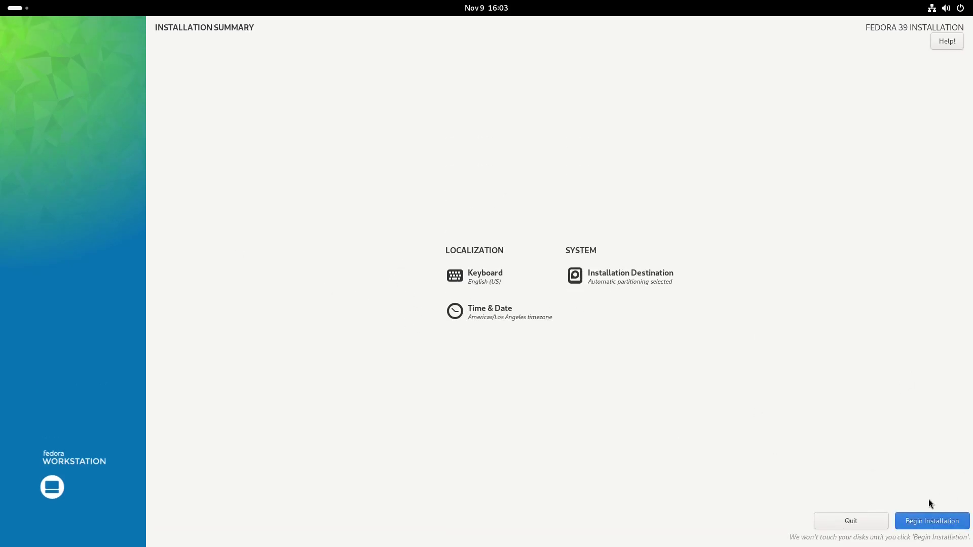
- Install Fedora 39 onto the 40 GiB disk and finish, closing the installer
click(922, 522)
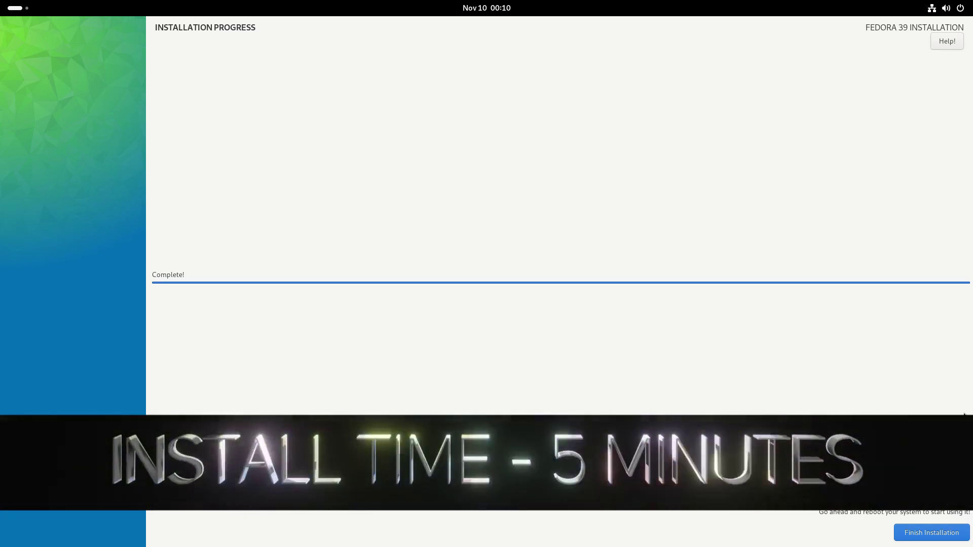
click(917, 533)
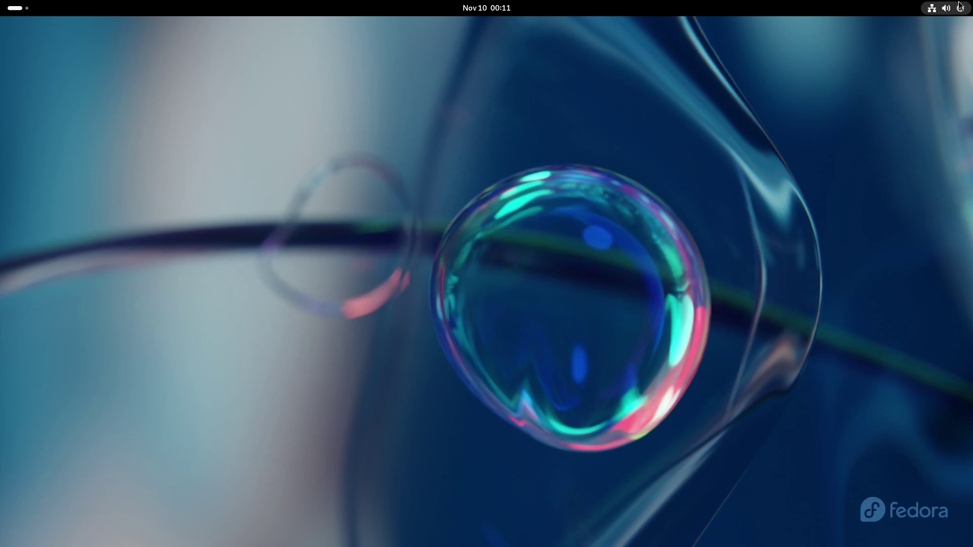
- Restart the system from the quick-settings power options to reach Fedora Linux 39 Setup
click(958, 17)
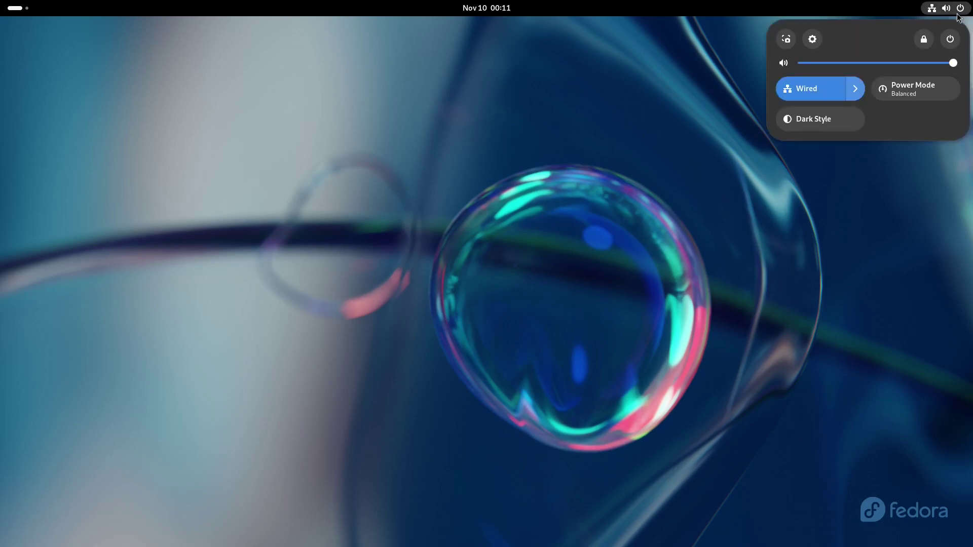
click(951, 40)
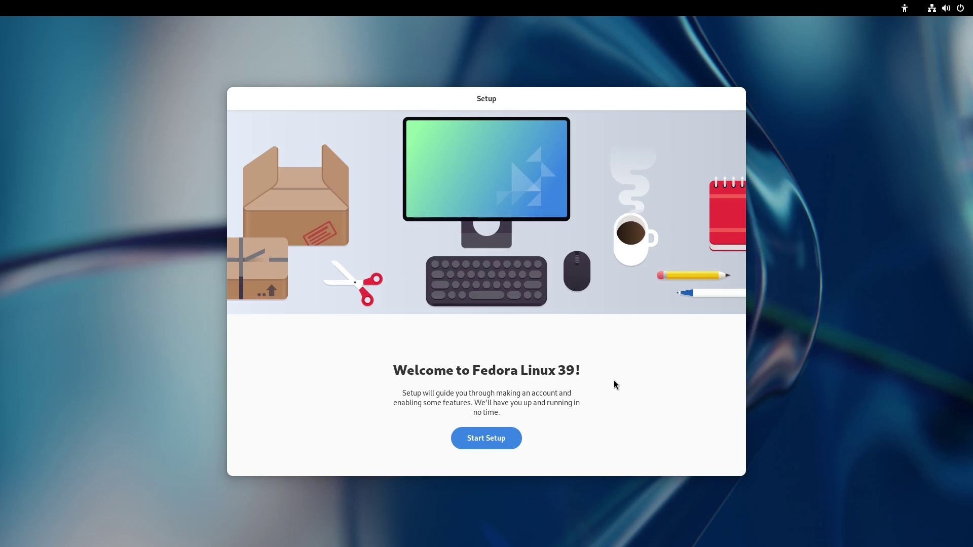
- Turn off automatic problem reporting, enable third-party repositories and skip online accounts
click(485, 444)
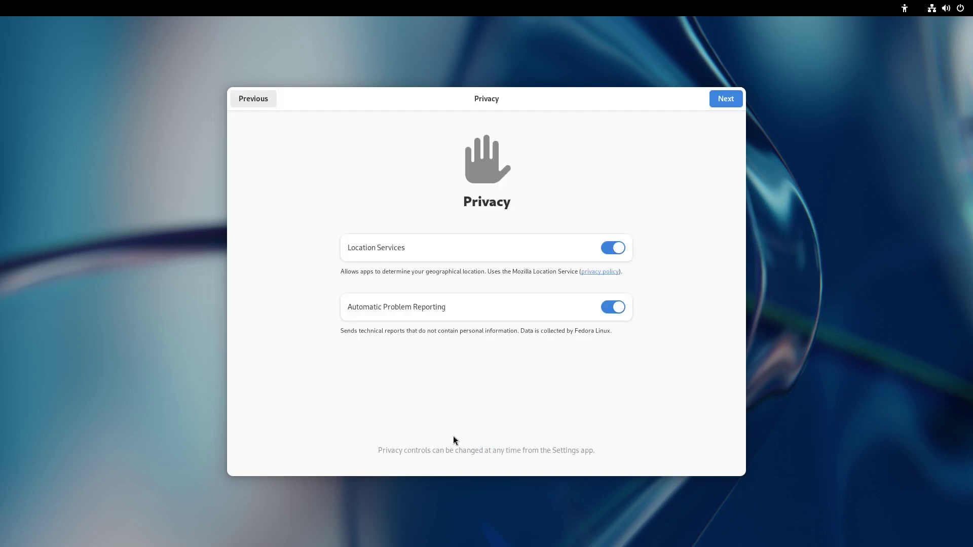
click(615, 307)
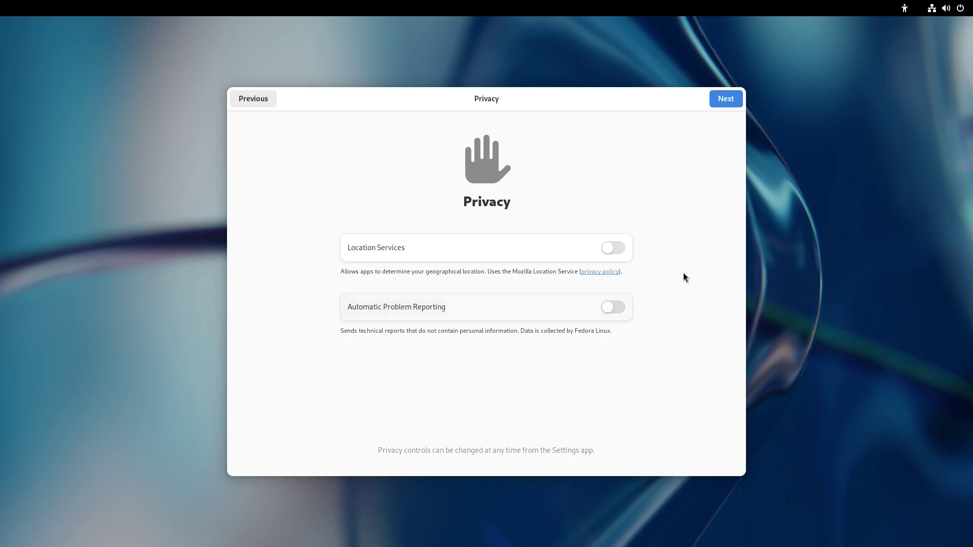
click(723, 98)
click(477, 286)
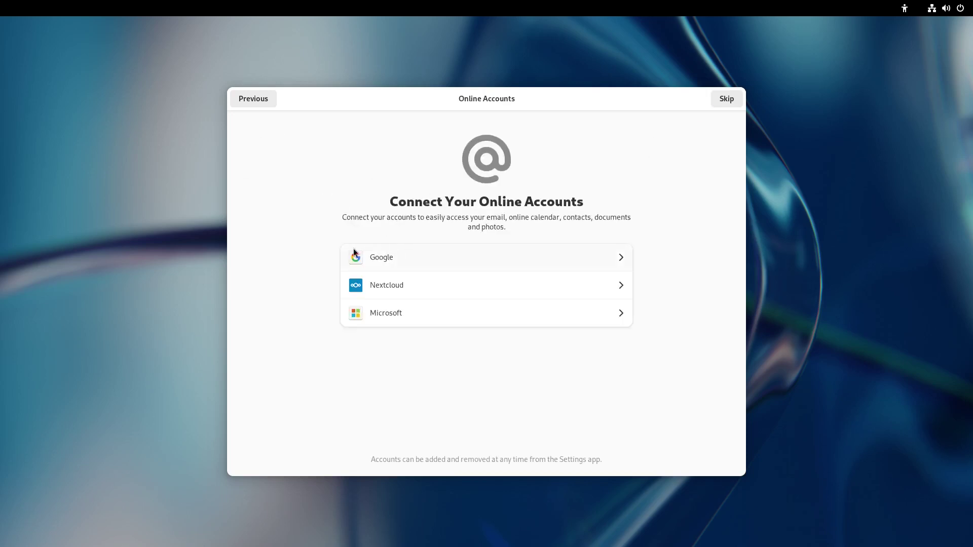
click(731, 100)
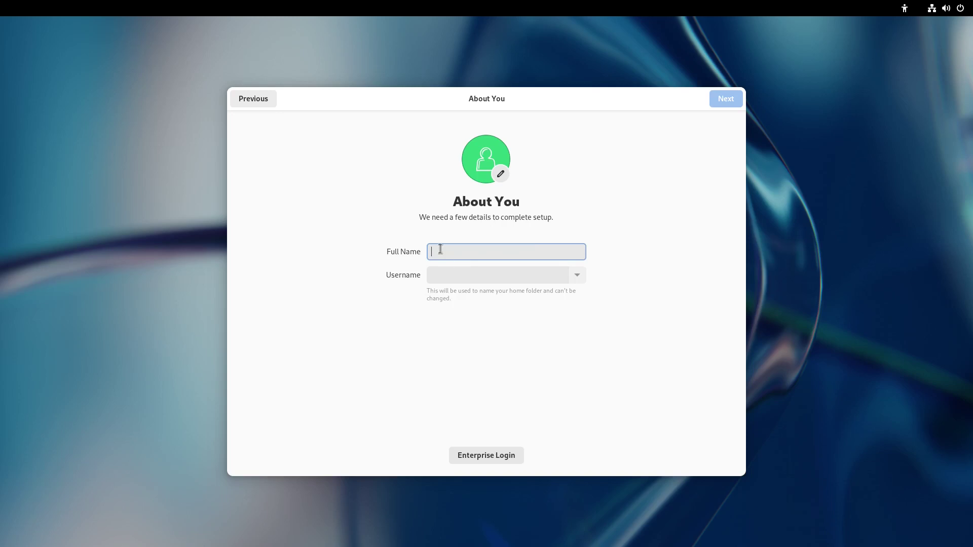
- Create the user account 'LinuxHub' and set and confirm its password
text(LinuxHub)
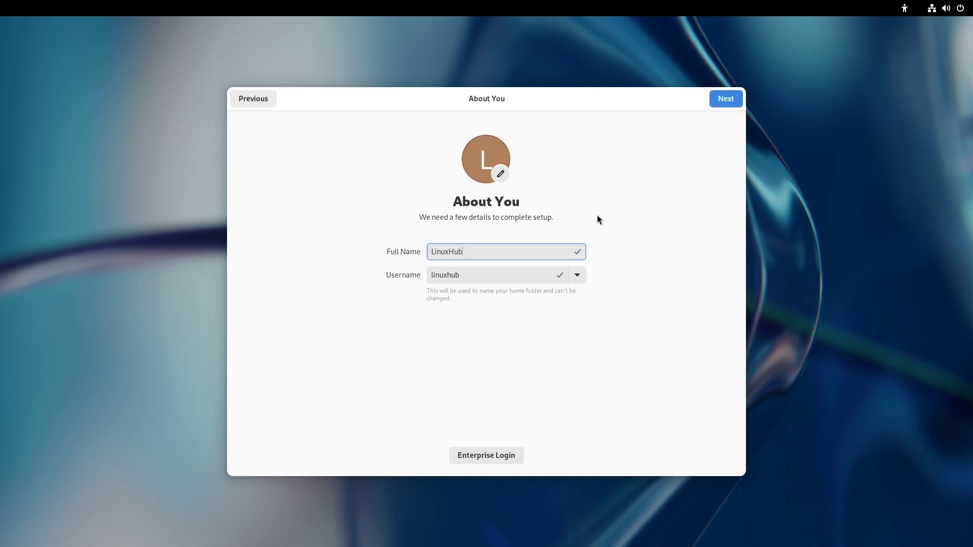
click(724, 97)
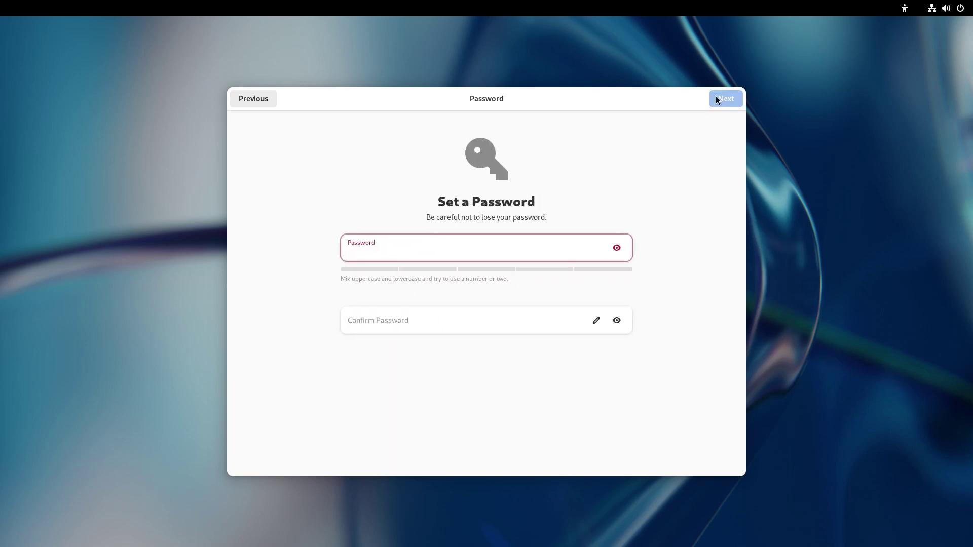
key(Tab)
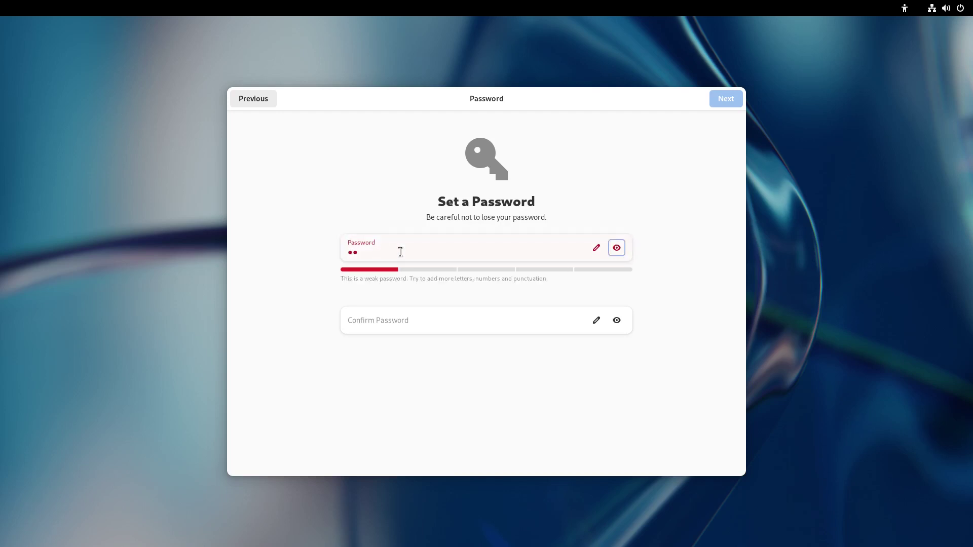
click(351, 319)
click(730, 101)
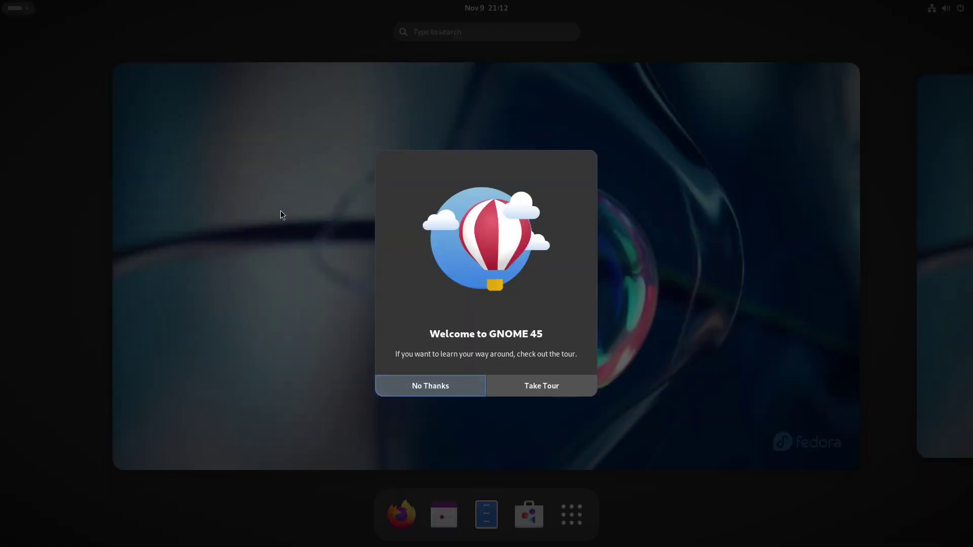
- Page through the GNOME Tour to its final page, then close the tour
click(528, 385)
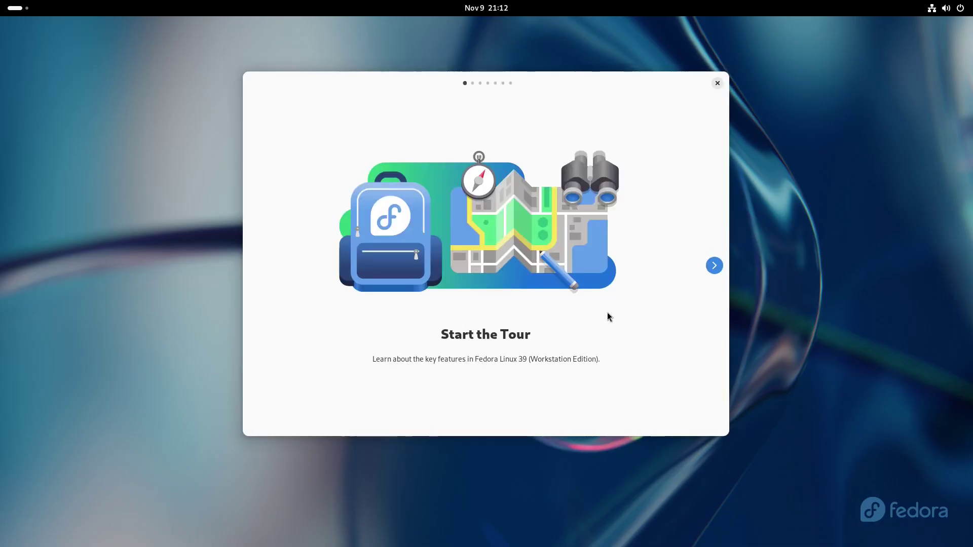
click(715, 265)
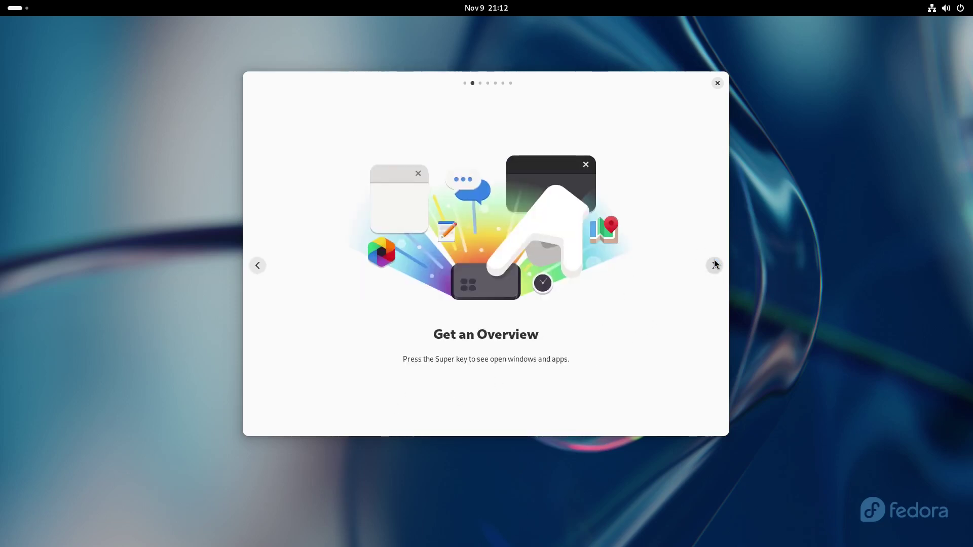
click(711, 272)
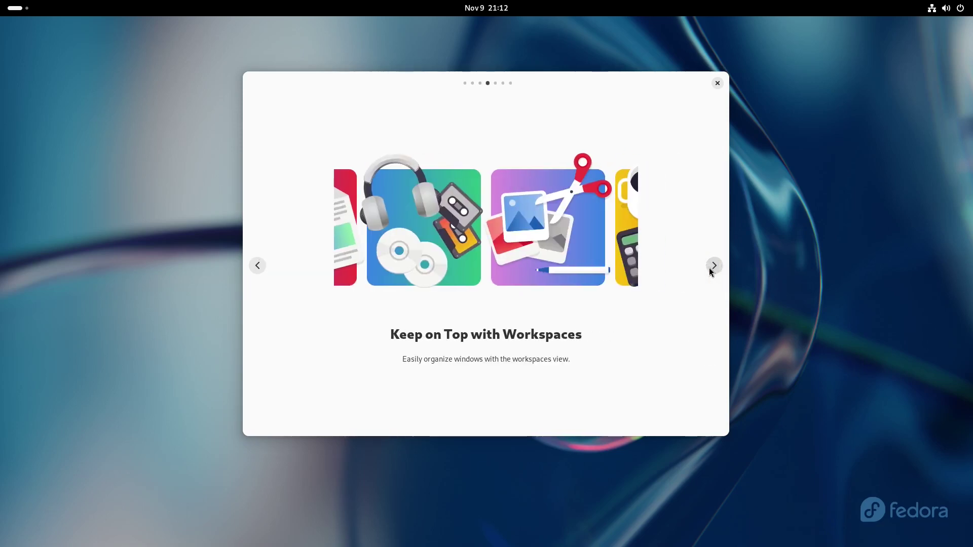
click(711, 272)
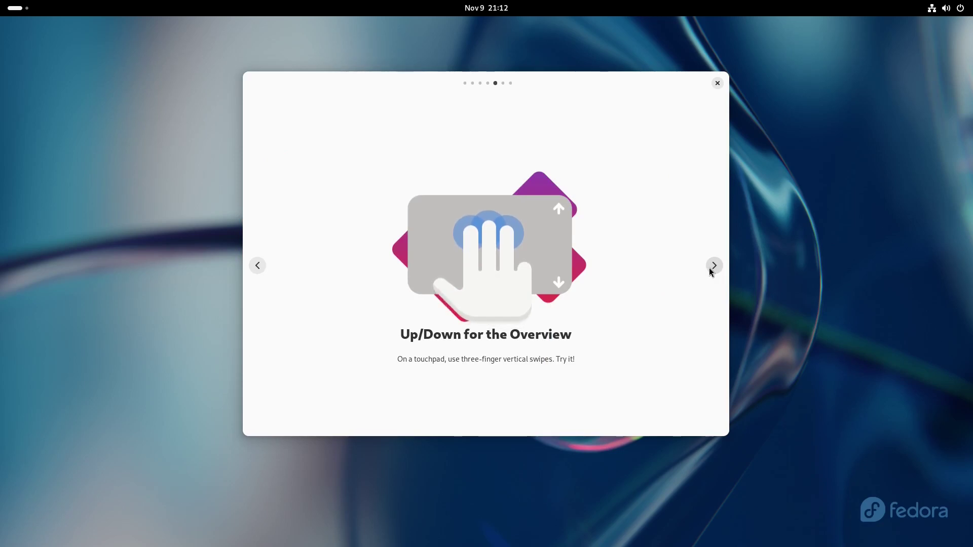
click(715, 265)
click(719, 265)
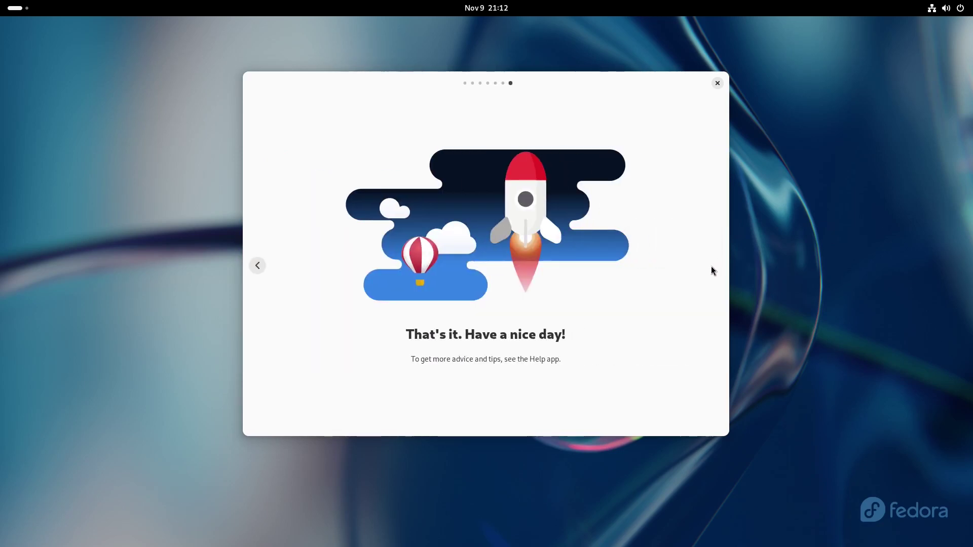
click(718, 83)
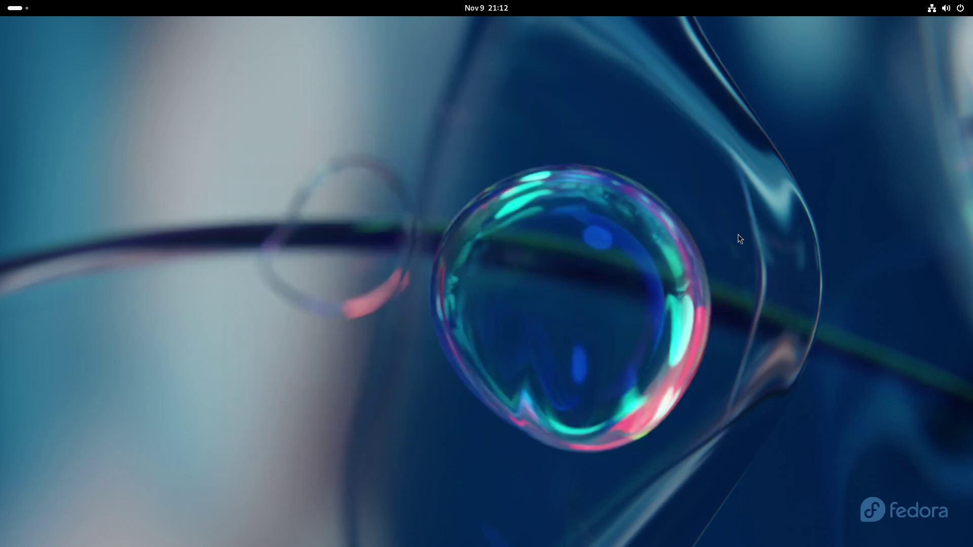
- Launch the Software app from the Activities overview dash
click(17, 8)
click(17, 7)
click(20, 8)
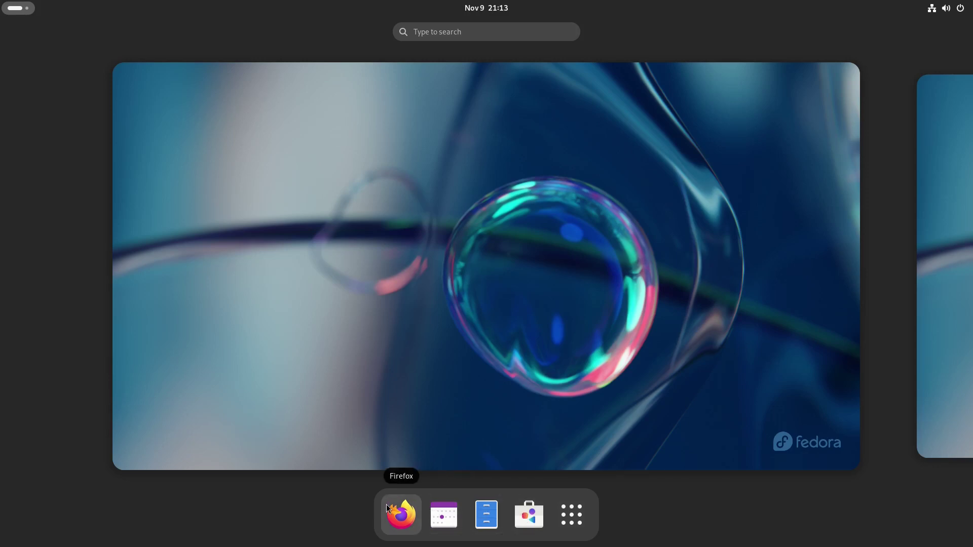
click(524, 512)
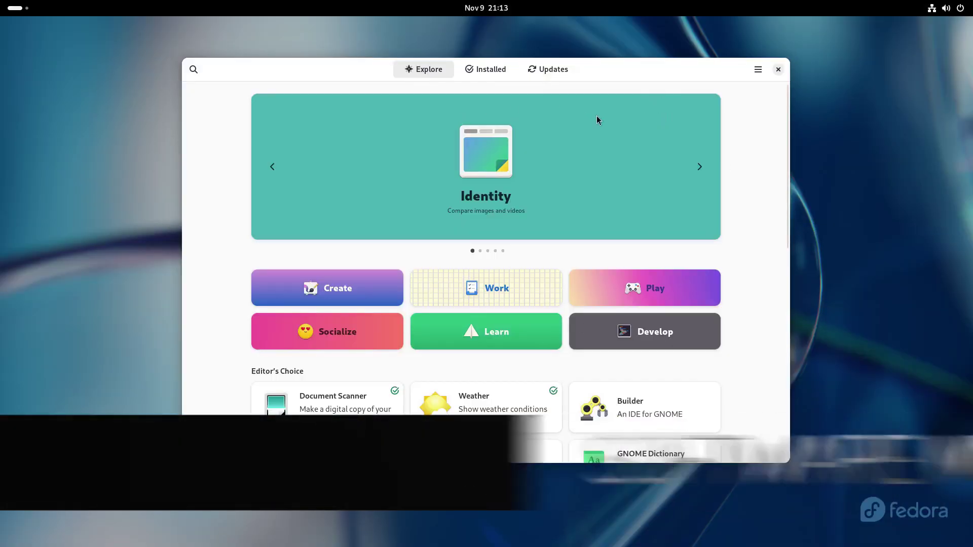
- Maximize Software, browse Explore and search for htop, which finds no app
double_click(620, 67)
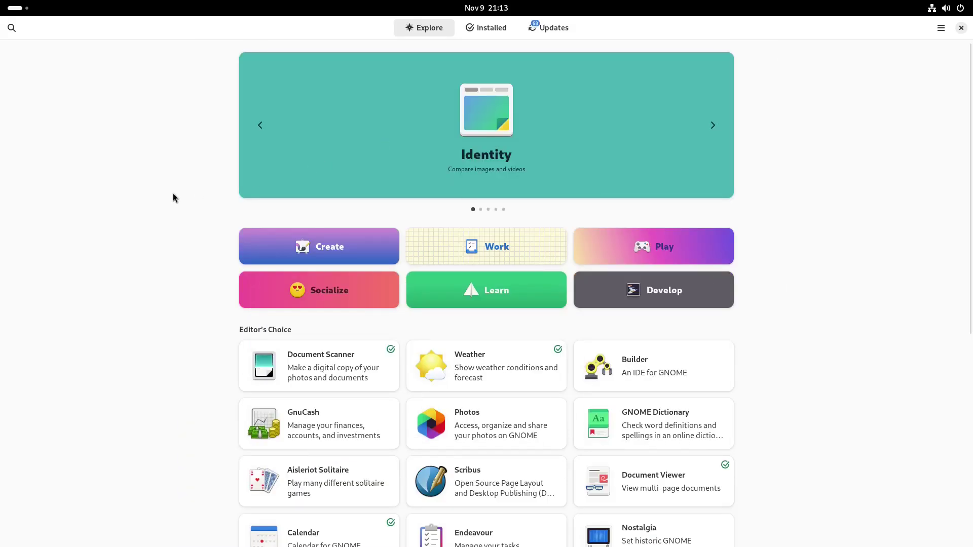
scroll(197, 221, down, 10)
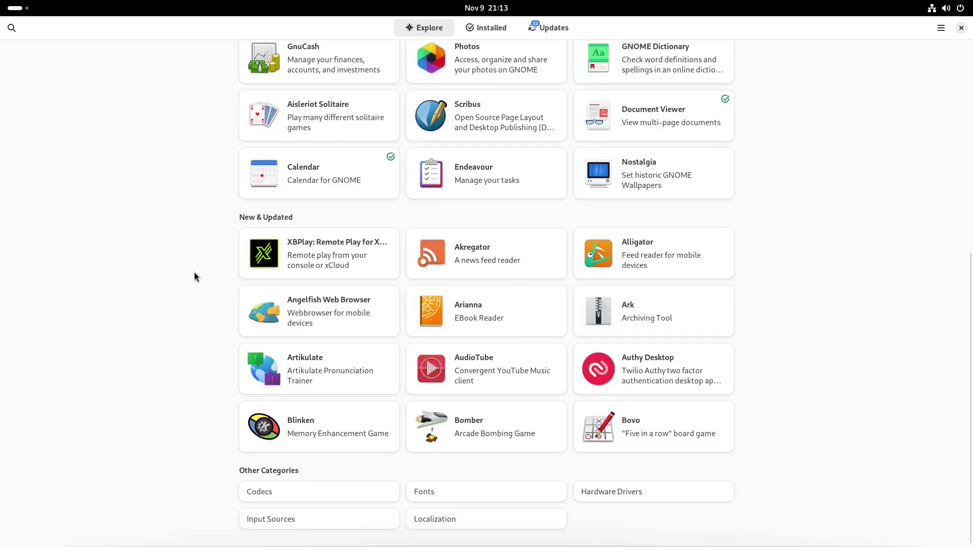
scroll(221, 317, up, 3)
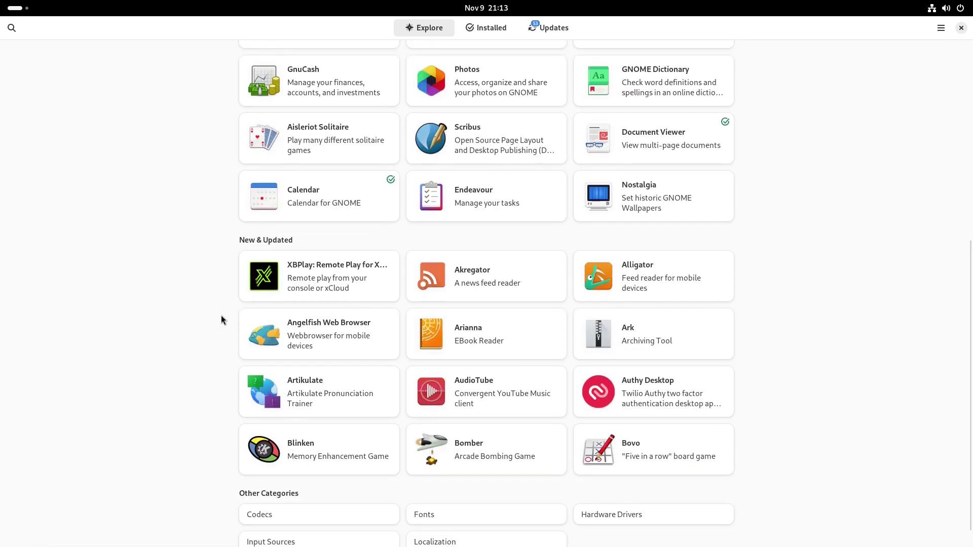
scroll(220, 318, up, 10)
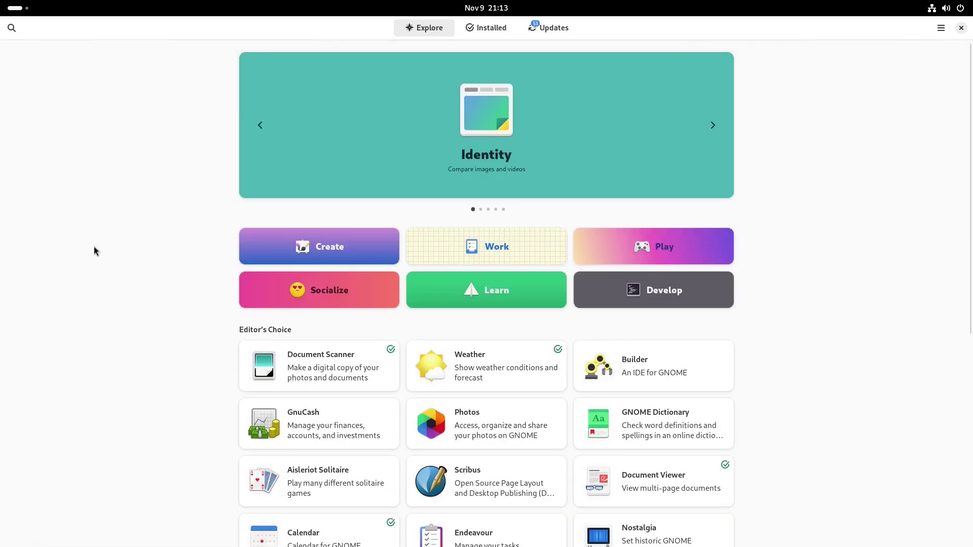
click(11, 29)
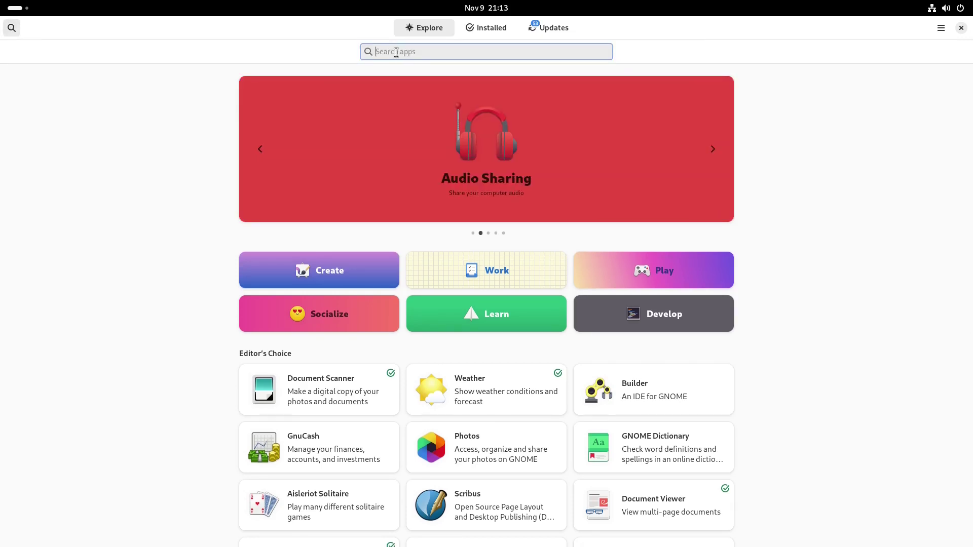
text(htop)
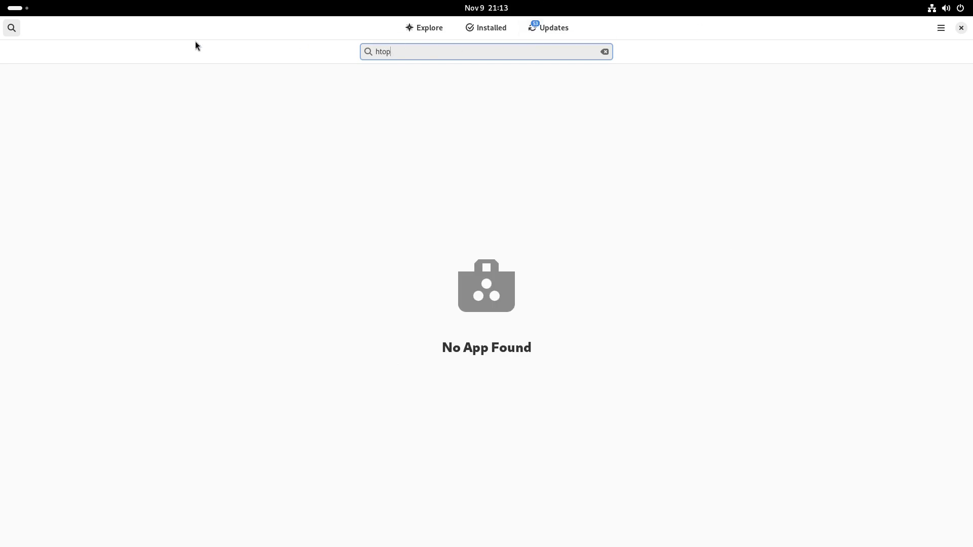
click(12, 29)
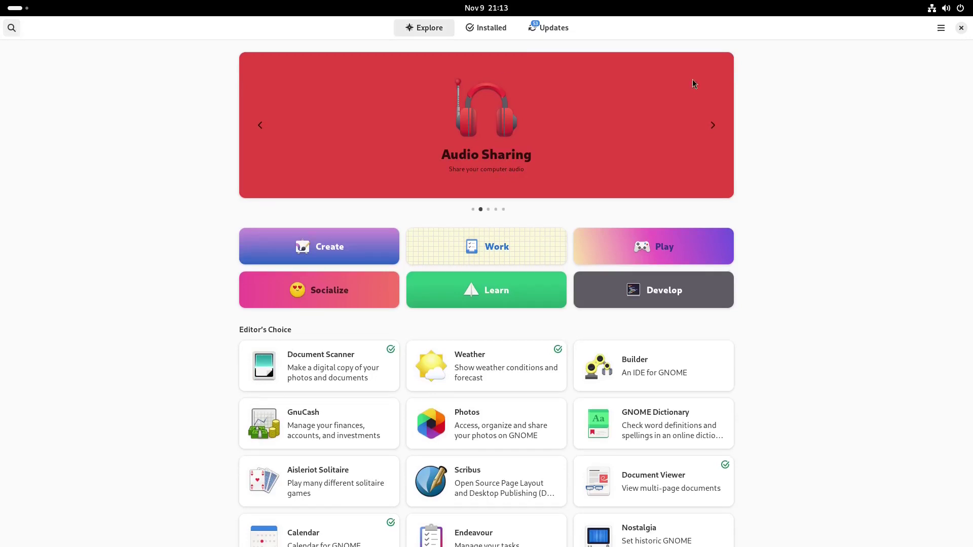
- Check the Software version, 45.0, in About Software and close it
click(941, 28)
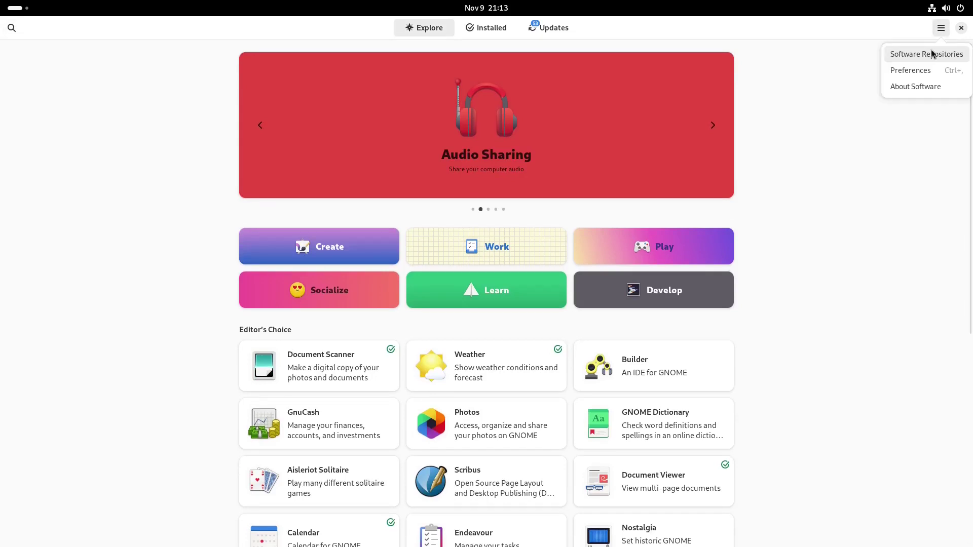
click(915, 87)
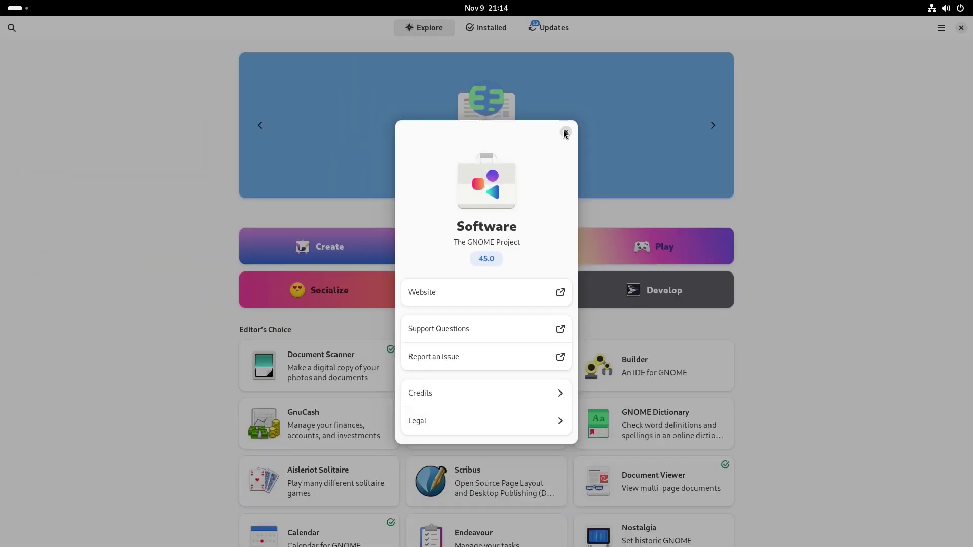
key(Escape)
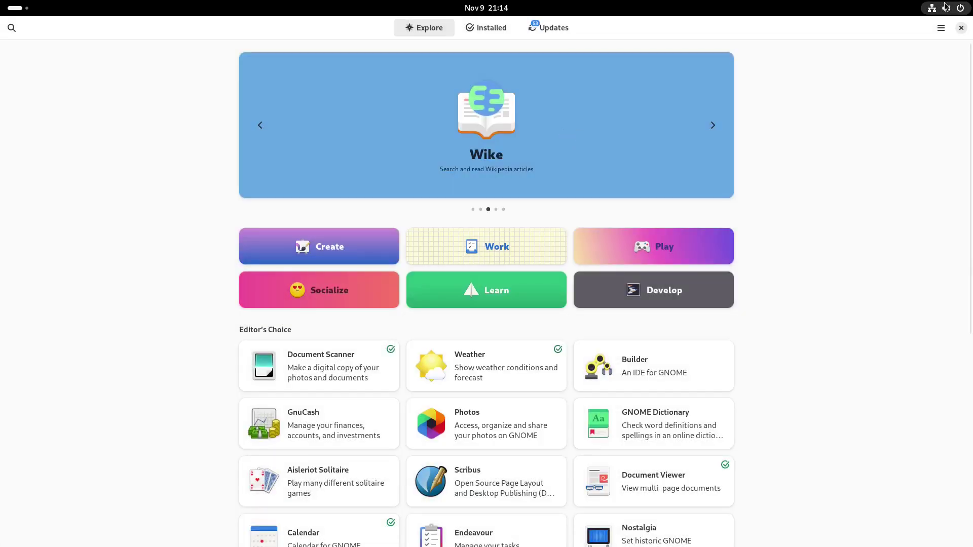
- Close Software and open Files maximized, trying list view before returning to icon grid
click(961, 28)
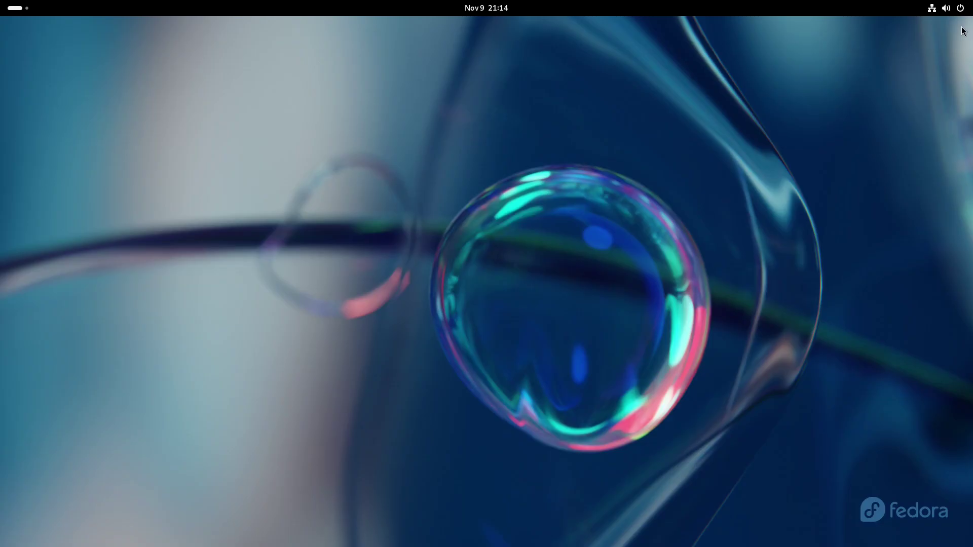
click(15, 8)
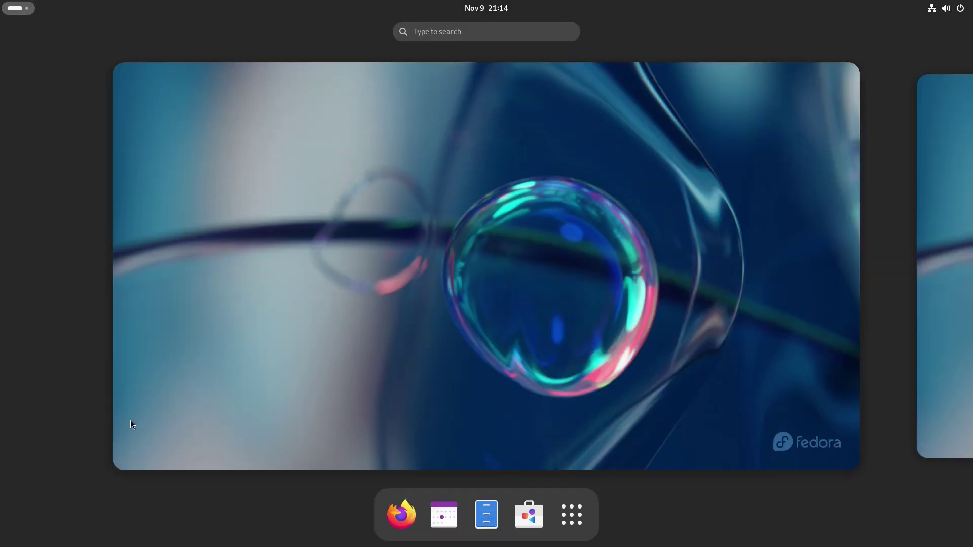
click(493, 508)
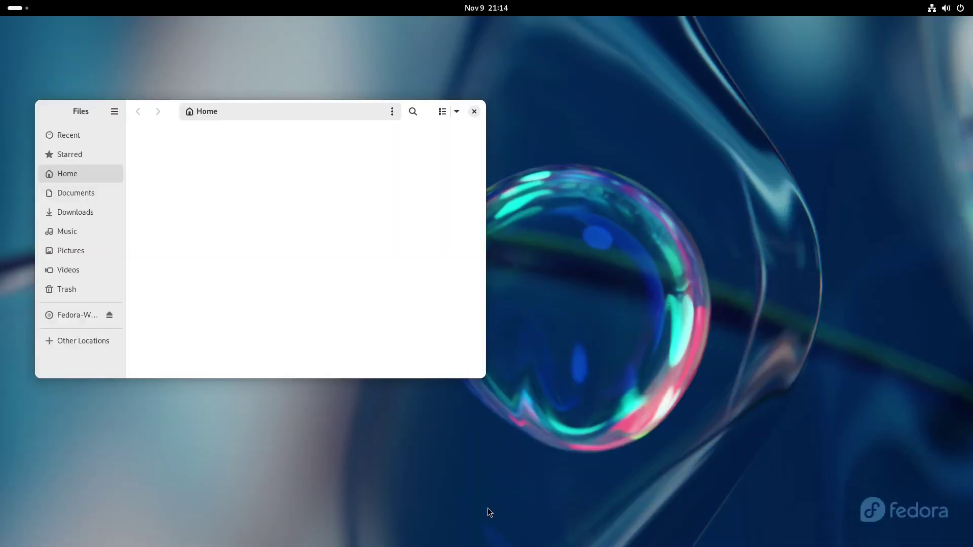
double_click(59, 111)
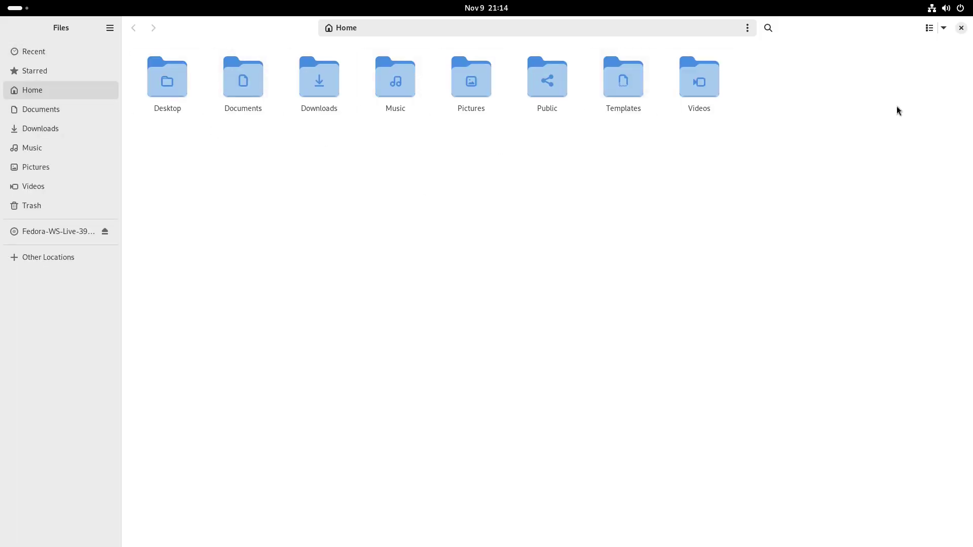
click(929, 28)
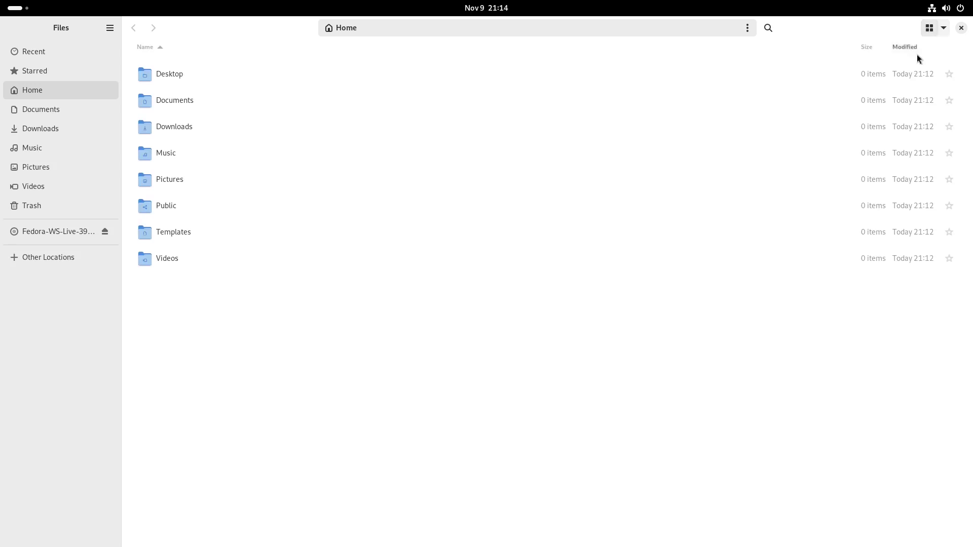
click(929, 28)
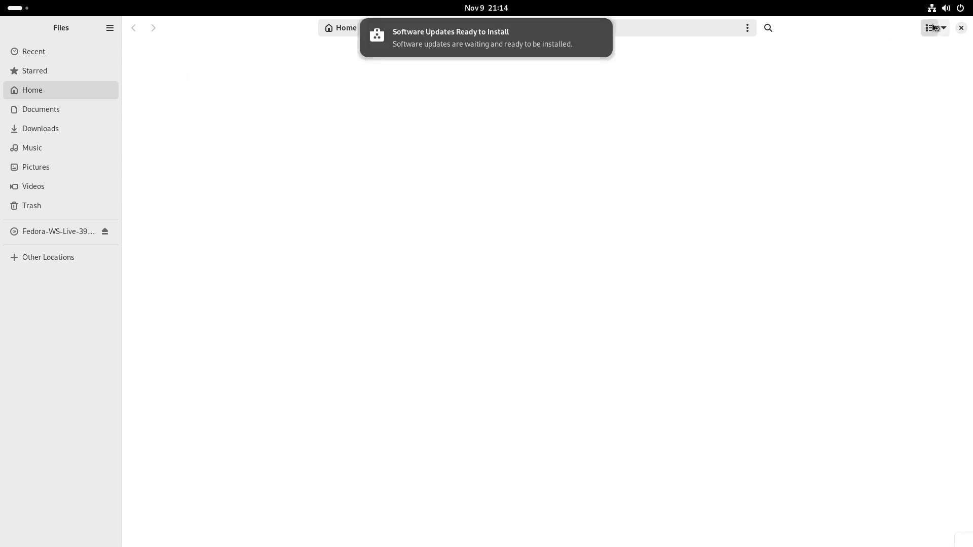
- Dismiss the updates notification and view the Files version, 45.0, in About Files
mouse_move(595, 47)
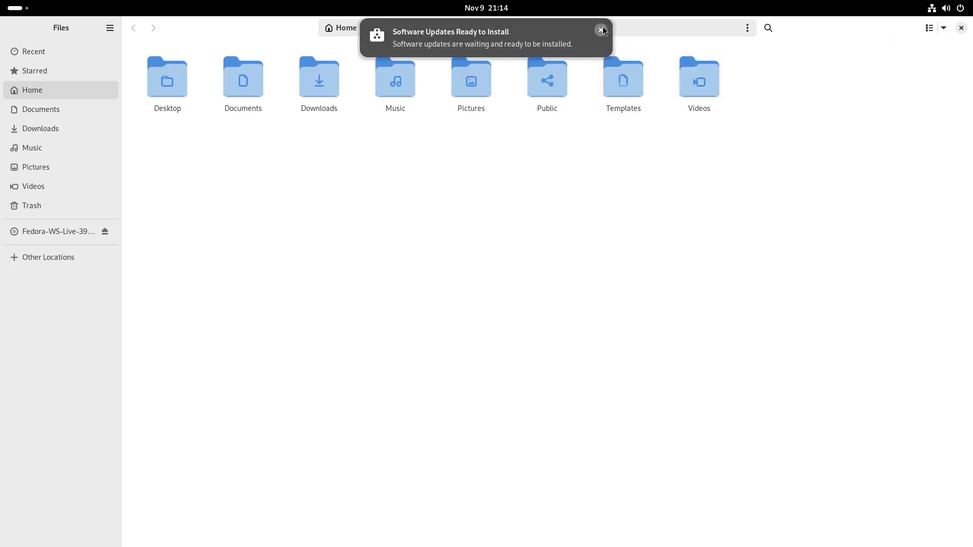
click(601, 30)
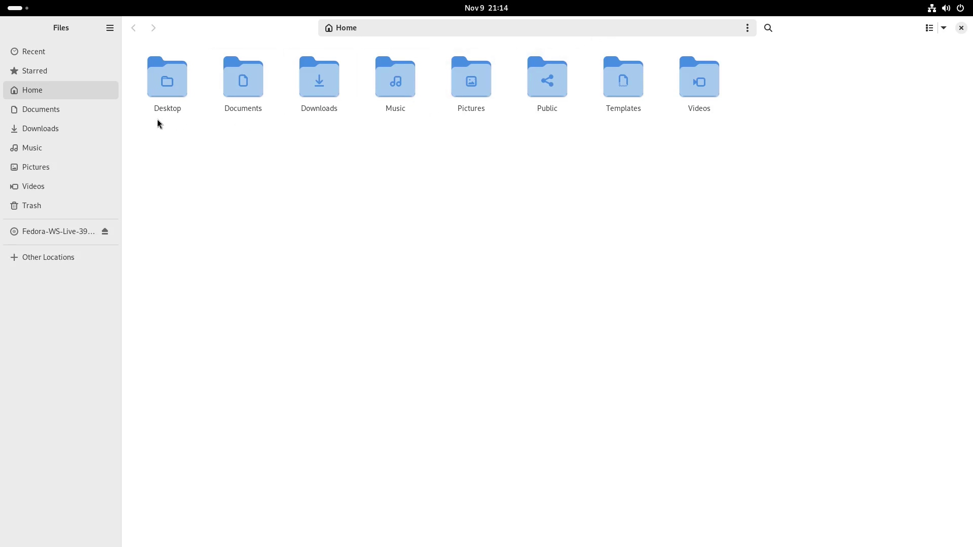
click(110, 31)
click(104, 227)
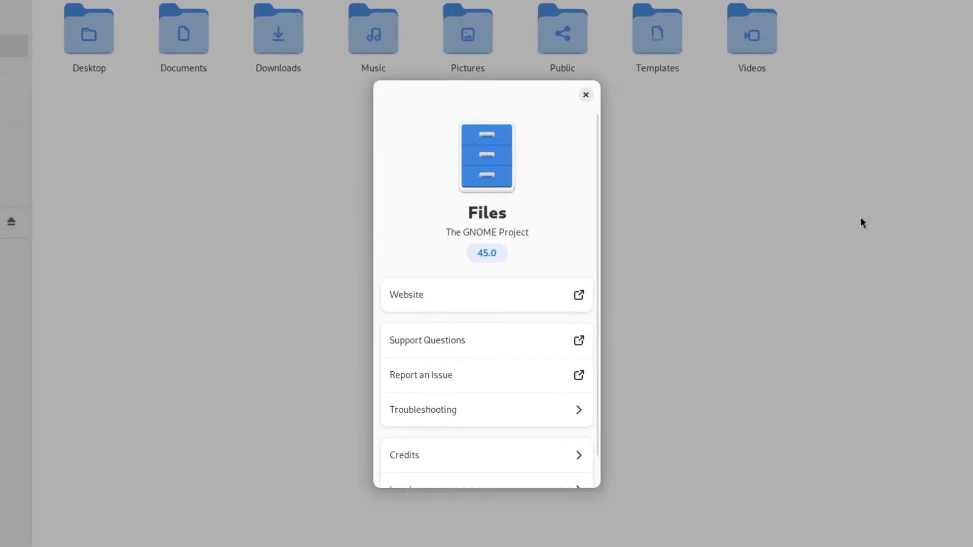
scroll(426, 441, down, 2)
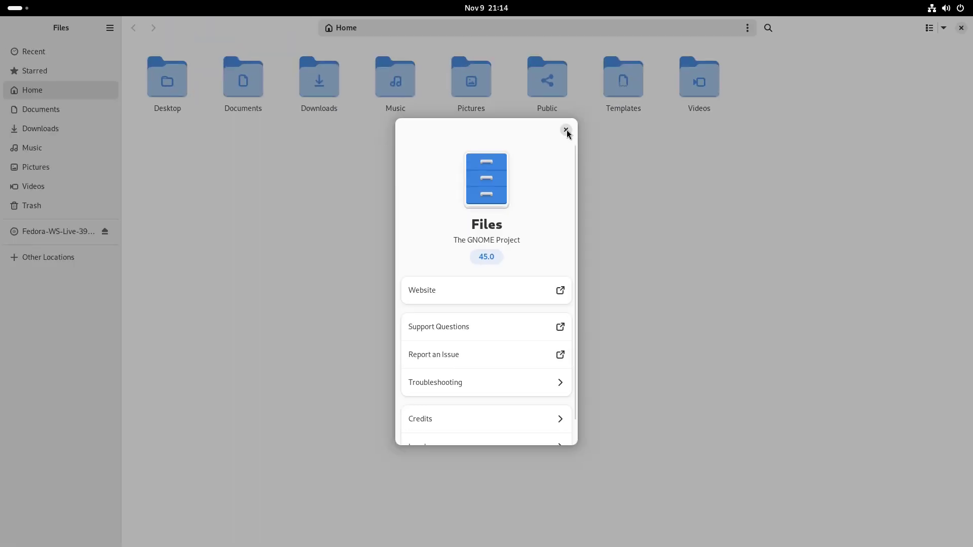
click(606, 63)
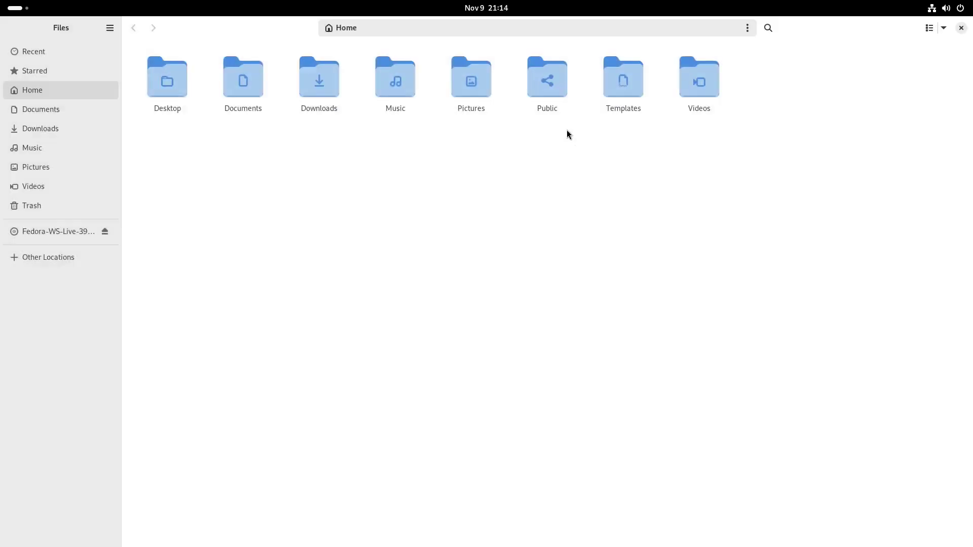
- Close Files and launch Calendar in its month view
click(962, 28)
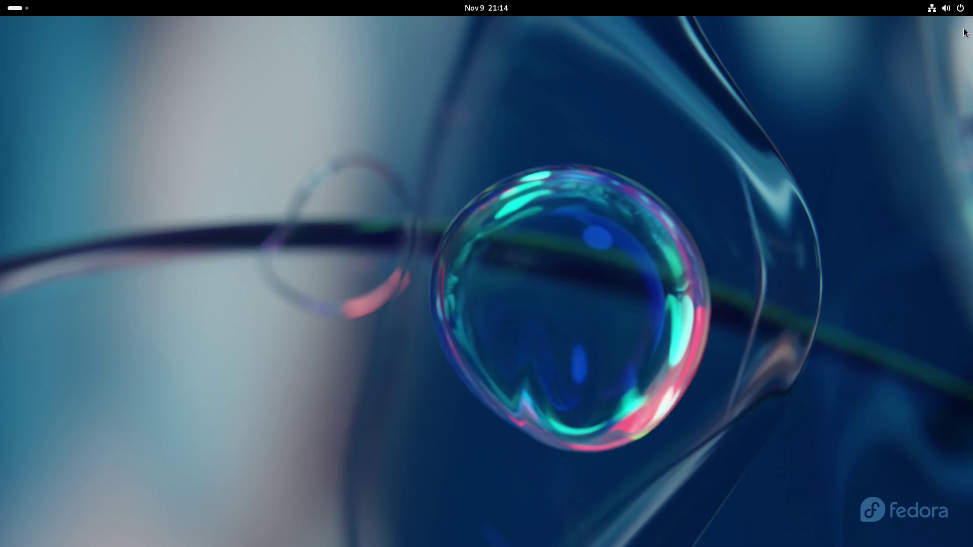
click(11, 11)
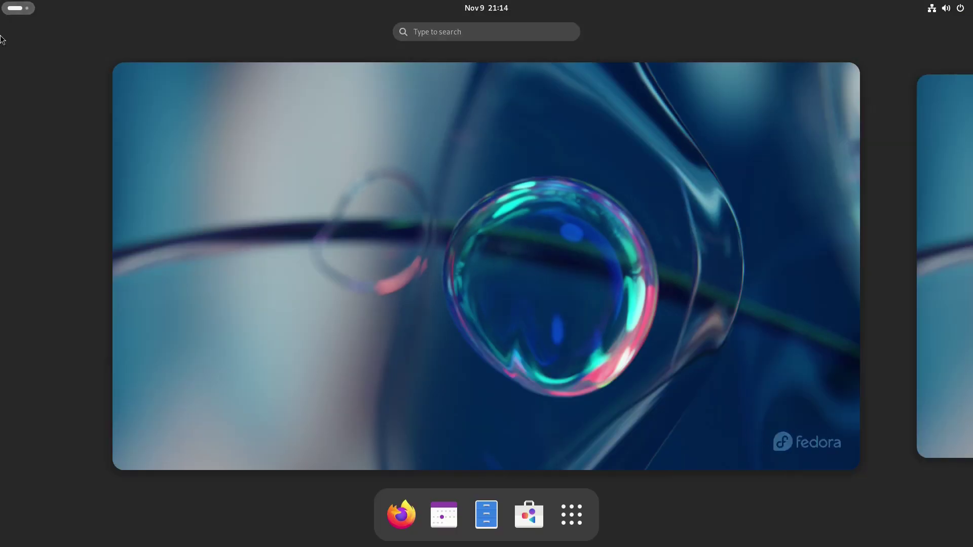
click(444, 514)
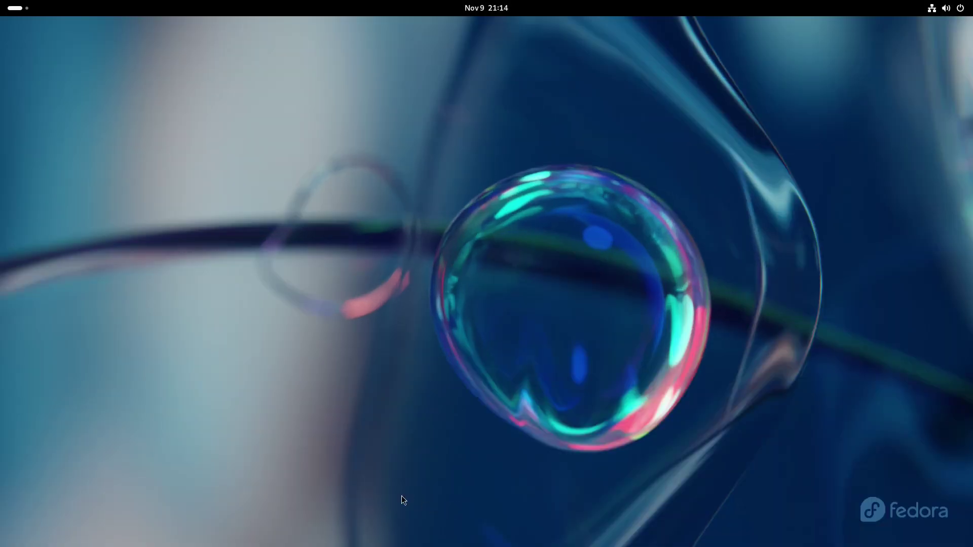
scroll(295, 148, up, 2)
scroll(348, 131, down, 1)
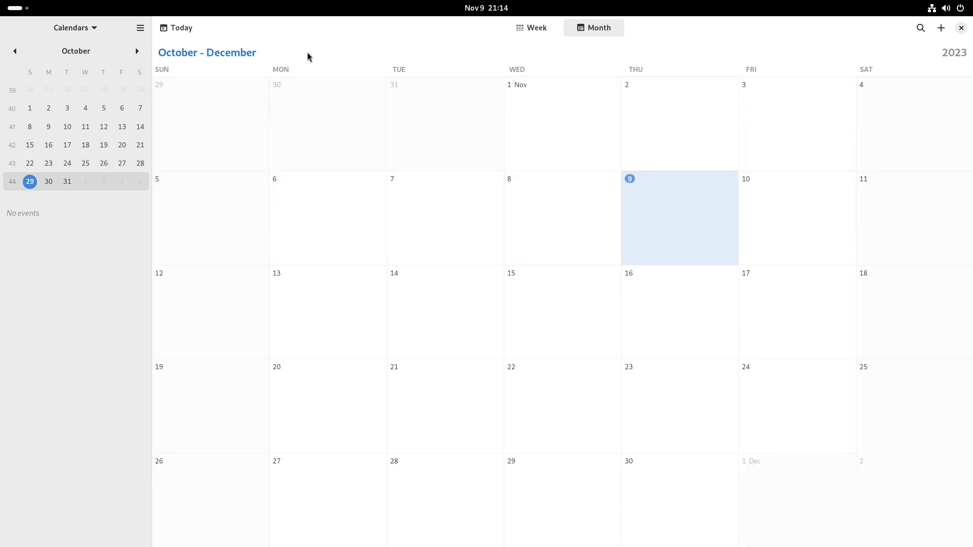
- Preview new-event popovers on October 30 and several November days, dismissing each unsaved
click(340, 132)
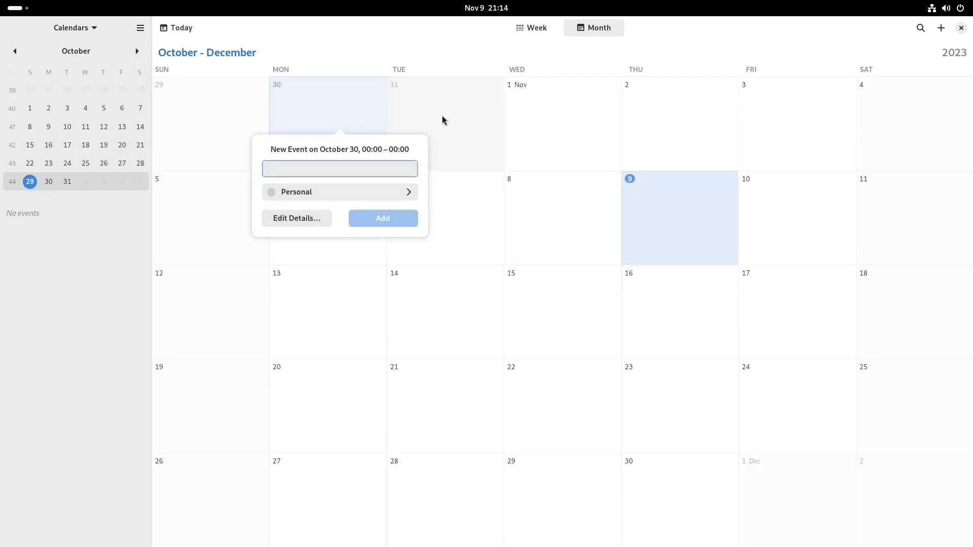
click(533, 128)
click(533, 127)
click(821, 123)
click(831, 131)
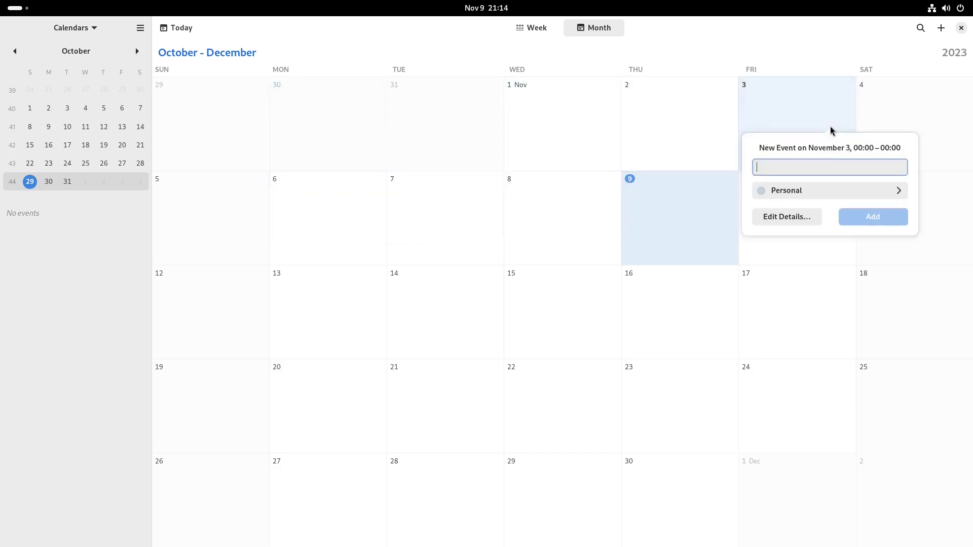
click(760, 398)
click(760, 398)
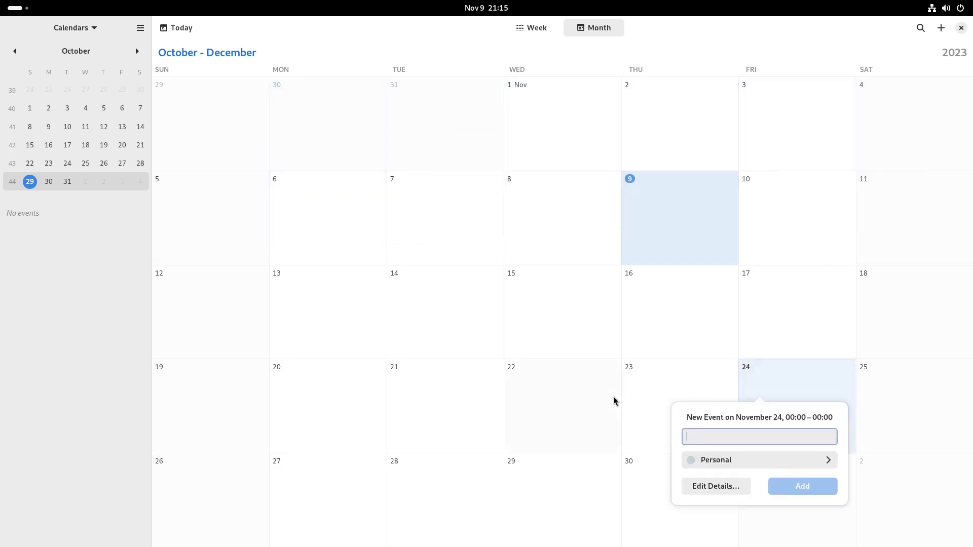
click(518, 406)
click(300, 398)
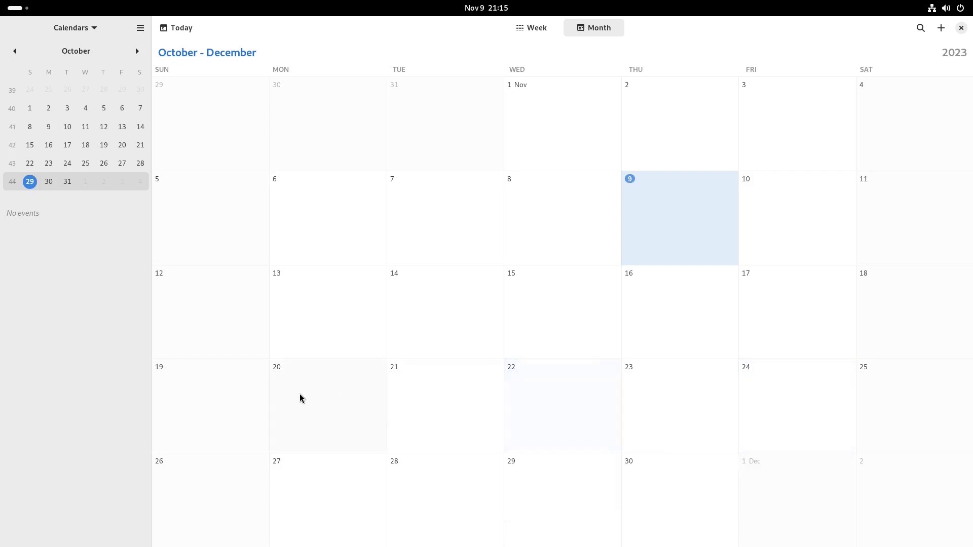
click(300, 399)
click(634, 484)
click(676, 476)
key(Escape)
- Check the Calendar version, 45.0, in About Calendar and close it
click(139, 30)
click(121, 127)
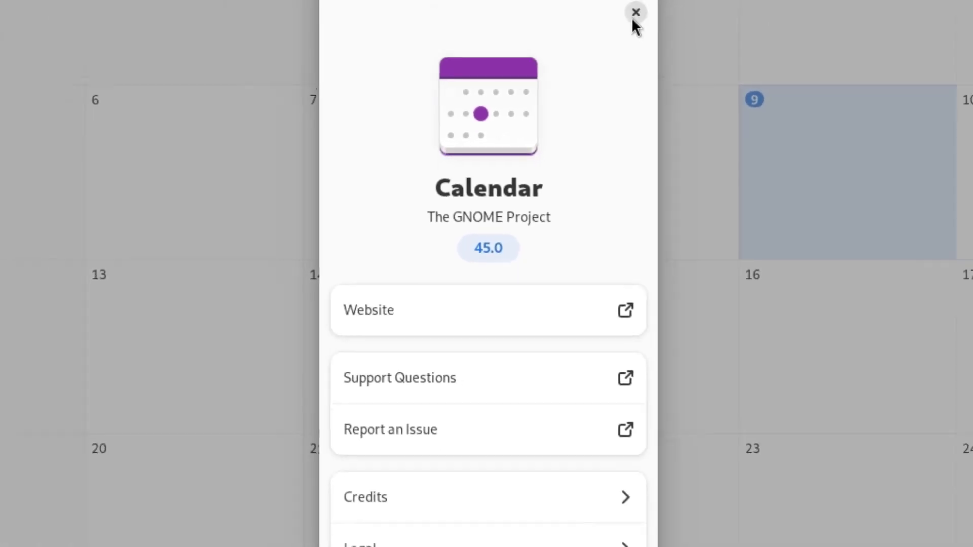
click(634, 17)
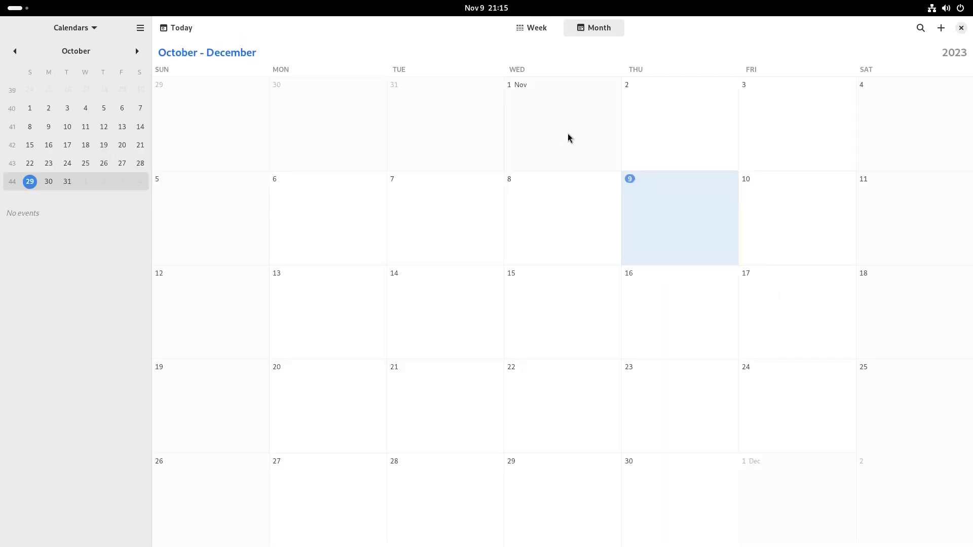
- Close Calendar and launch Firefox maximized
click(961, 28)
click(18, 8)
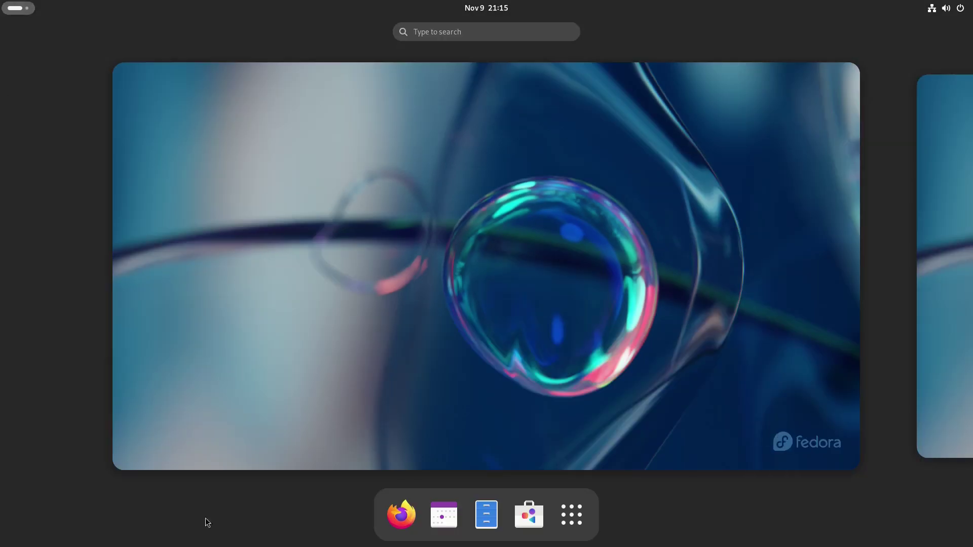
click(401, 516)
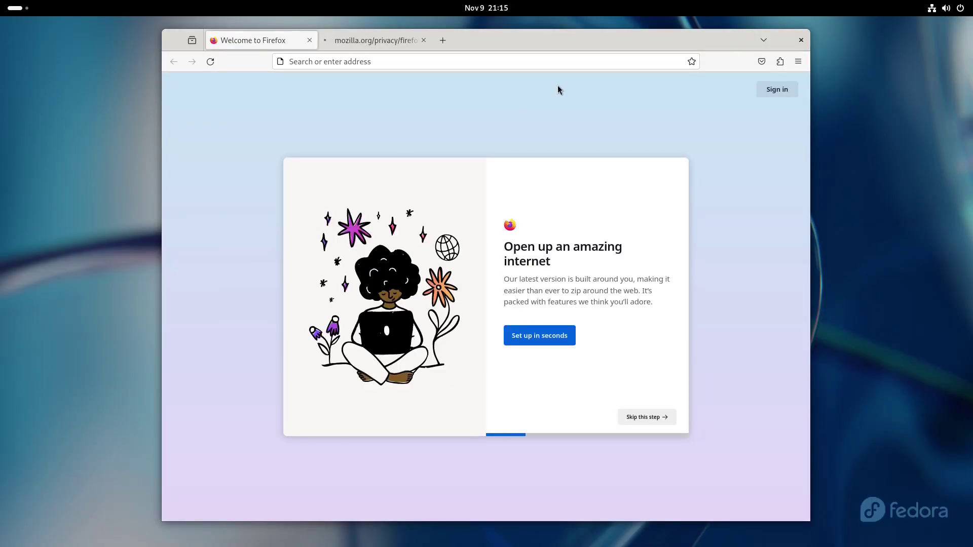
double_click(471, 38)
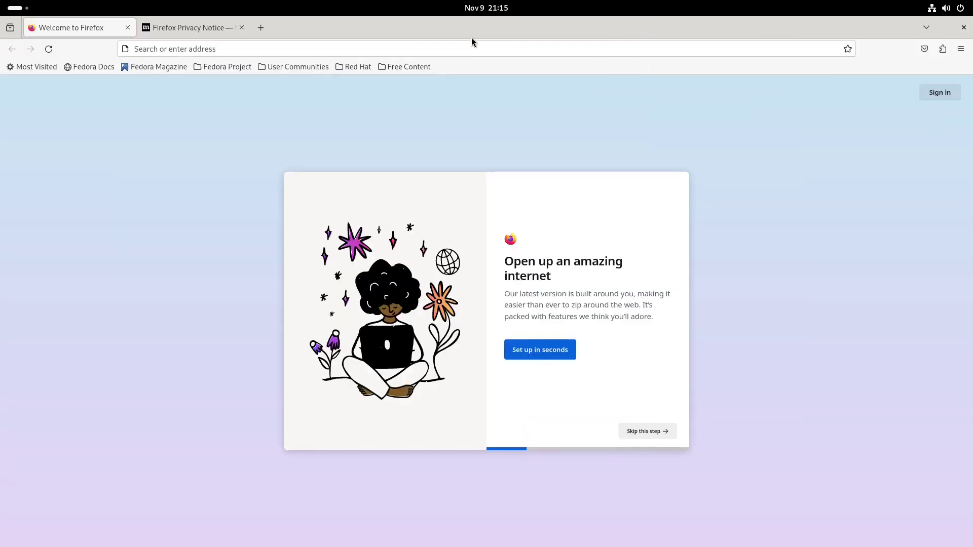
- View About Firefox showing version 119.0 (64-bit), then close it
click(963, 51)
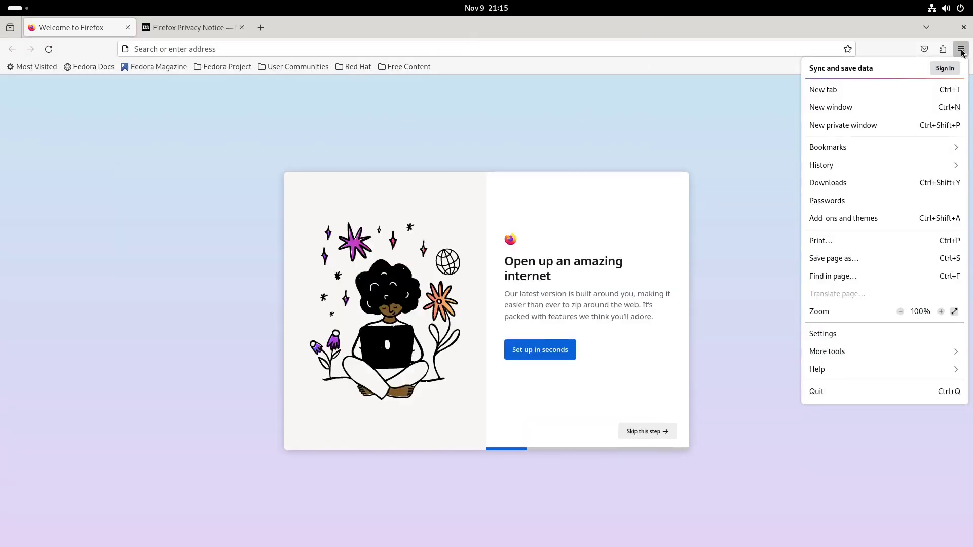
click(828, 370)
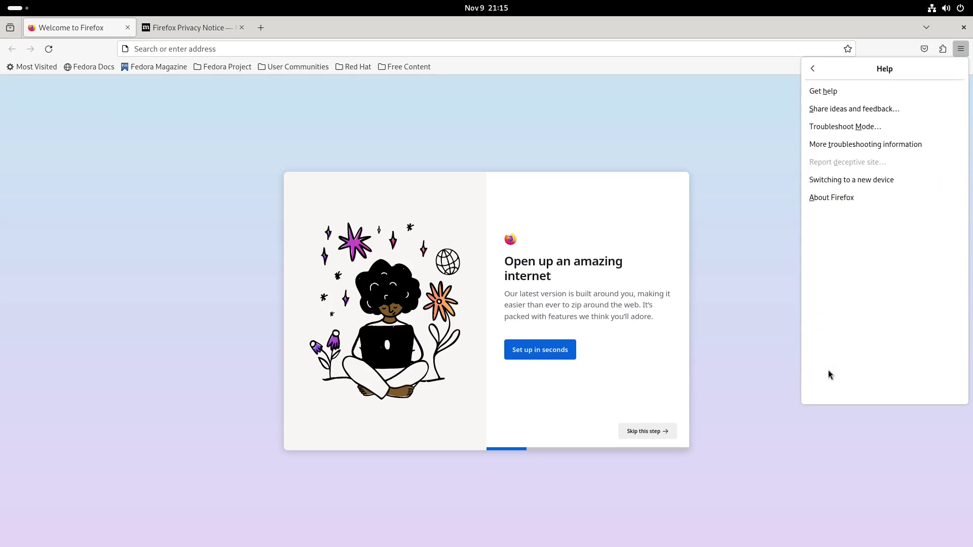
click(825, 198)
drag(119, 49, 373, 175)
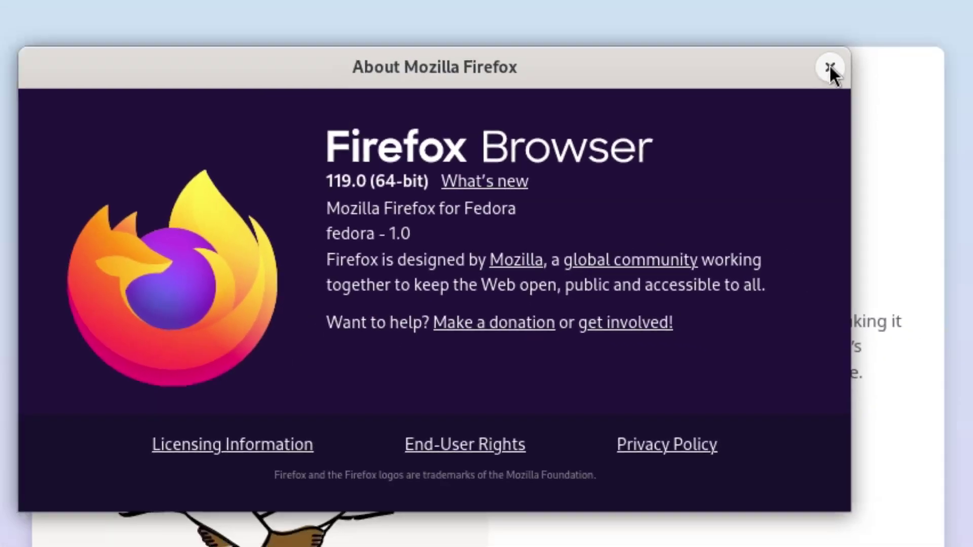
click(828, 67)
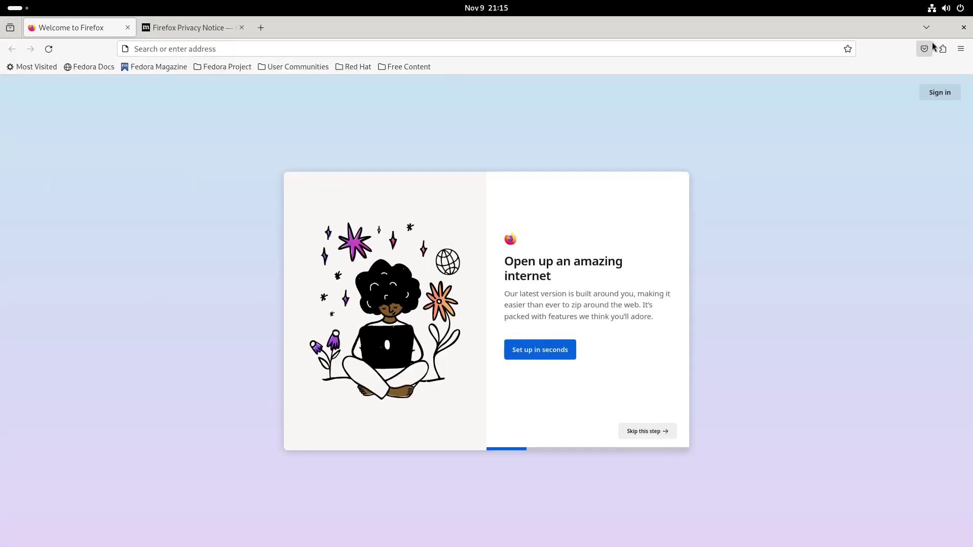
- Close Firefox and launch LibreOffice Calc from the Show Apps grid
click(964, 27)
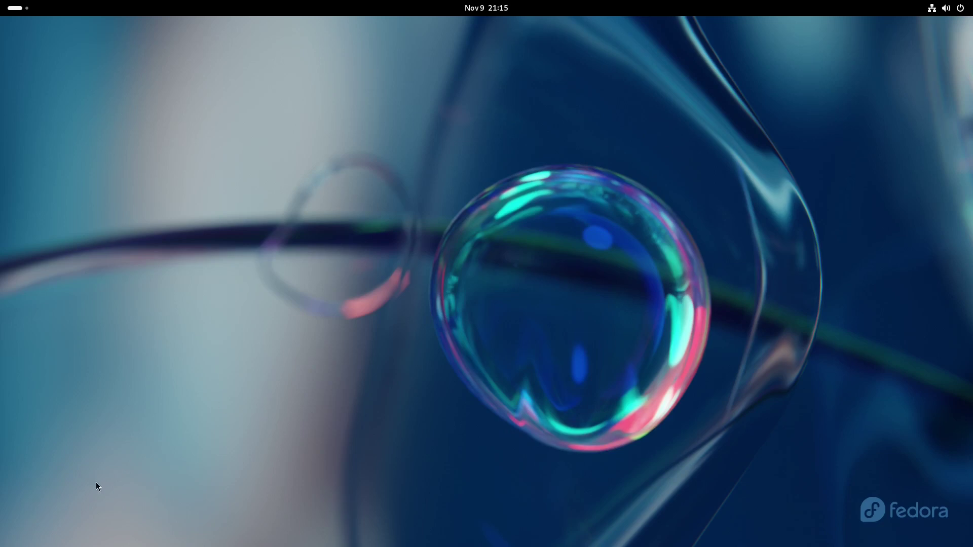
click(9, 6)
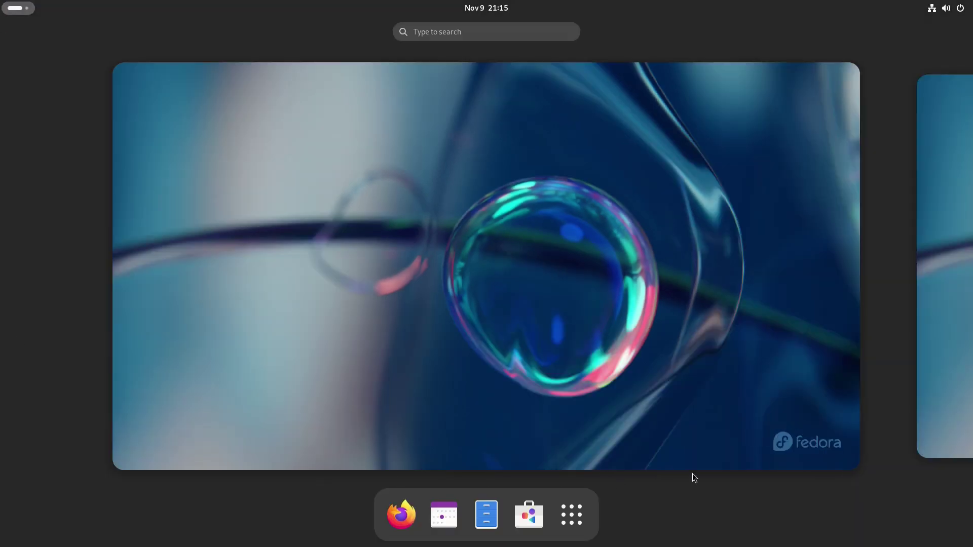
click(572, 515)
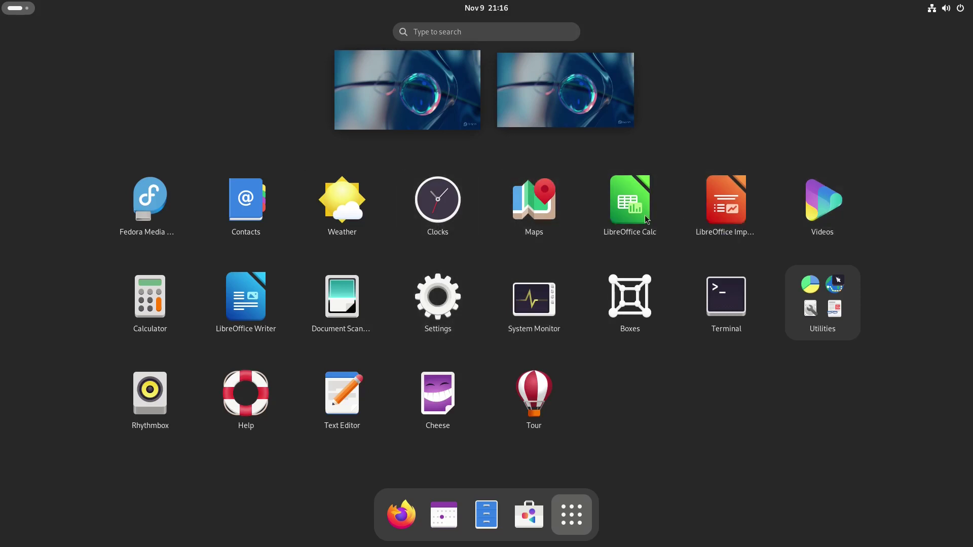
click(606, 210)
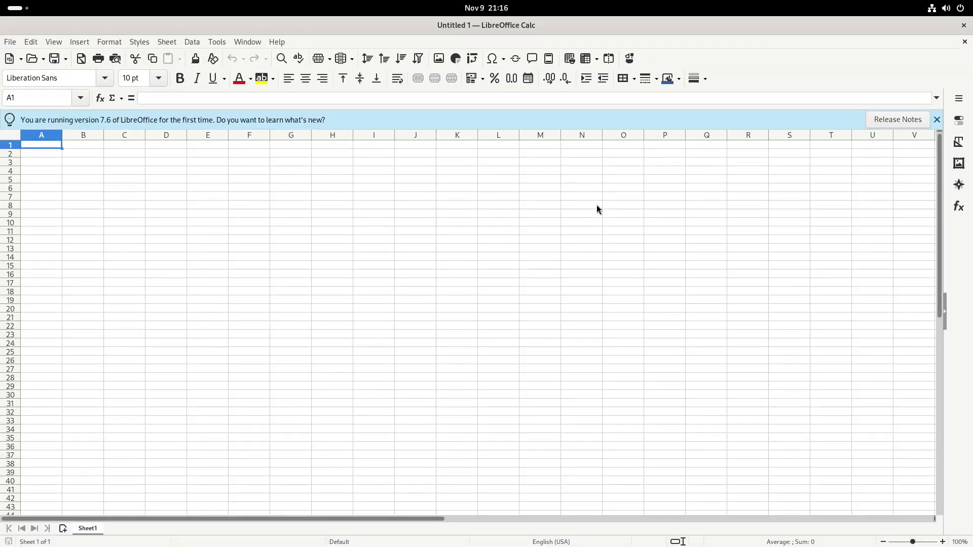
- Select a few cells, type and erase test text in C6, and dismiss the version 7.6 notice
click(175, 214)
click(155, 180)
click(76, 170)
click(37, 148)
click(38, 155)
click(142, 191)
text(tetytdj)
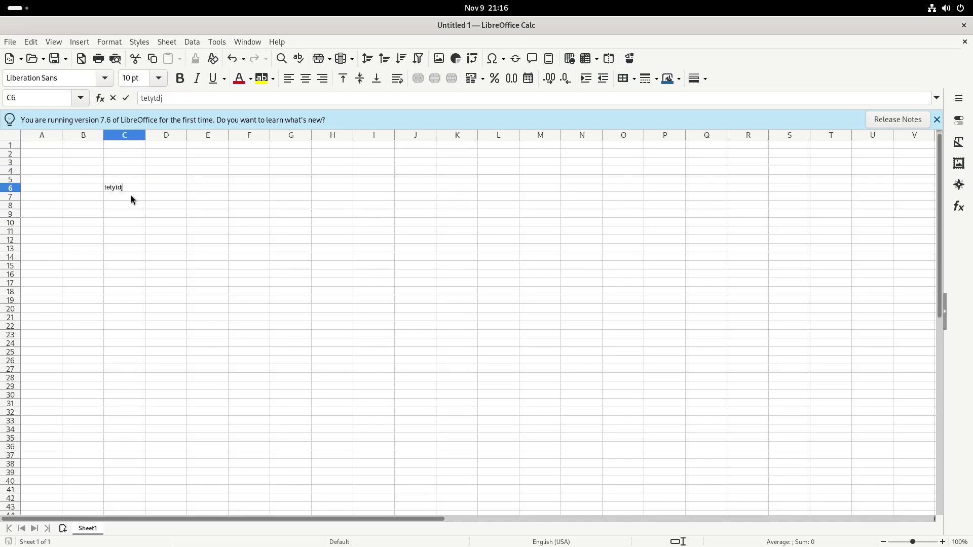
key(BackSpace)
key(BackSpace)
key(BackSpace)
key(BackSpace)
key(BackSpace)
click(937, 120)
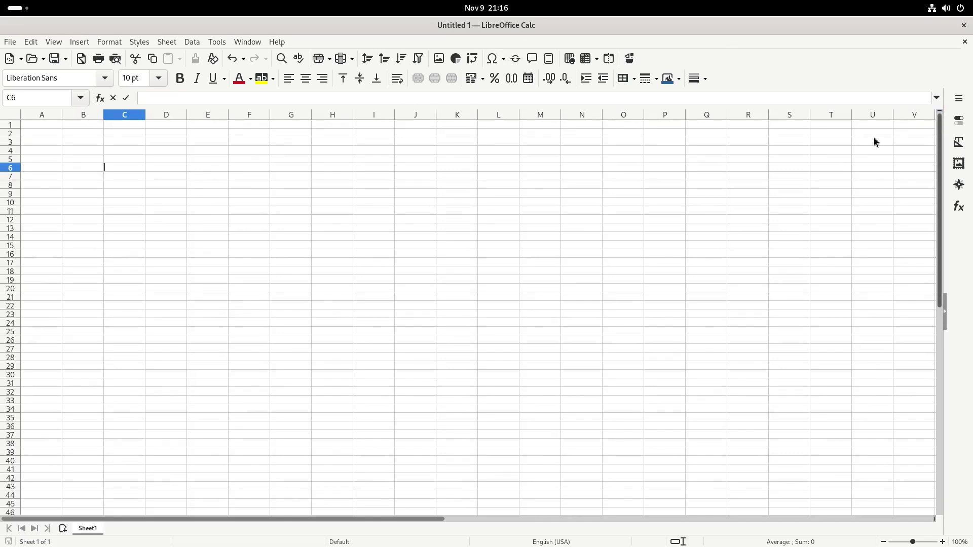
click(283, 43)
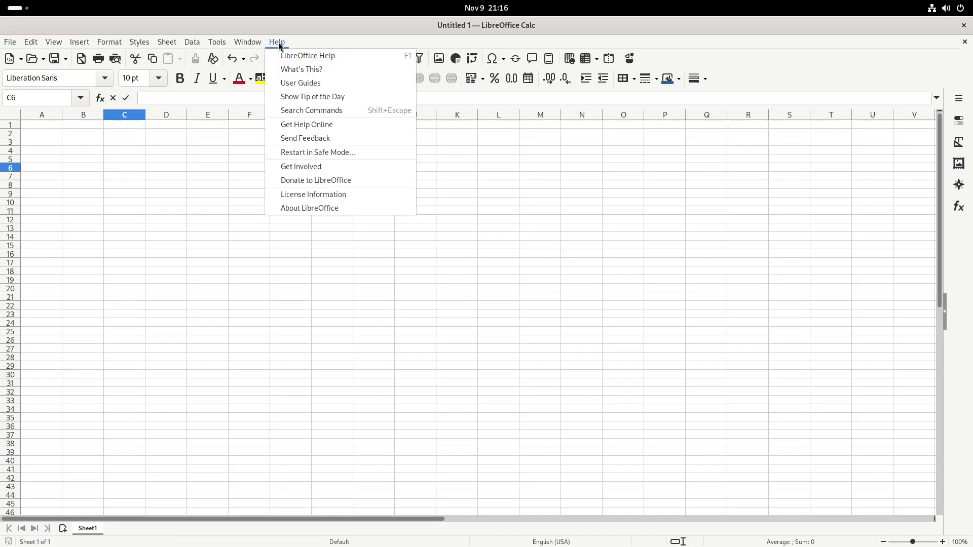
click(339, 205)
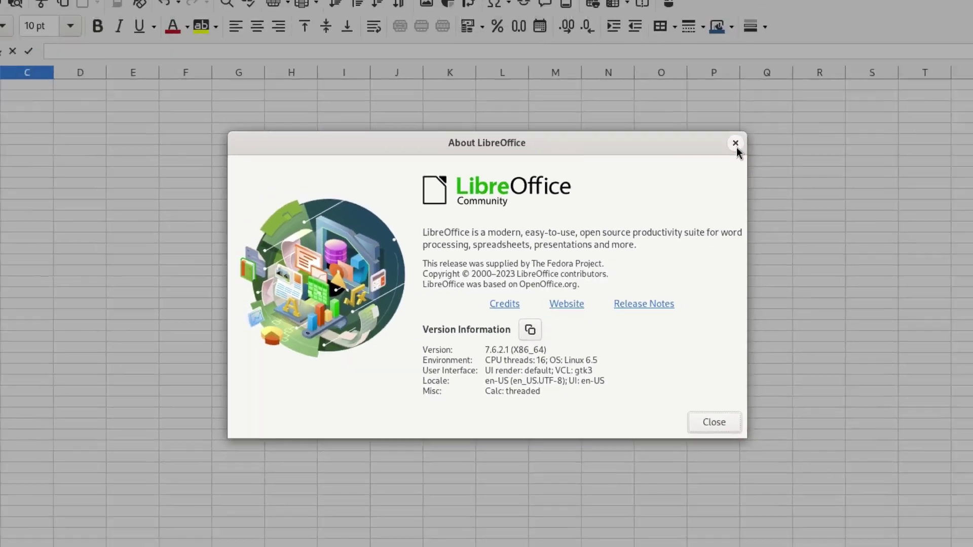
click(966, 24)
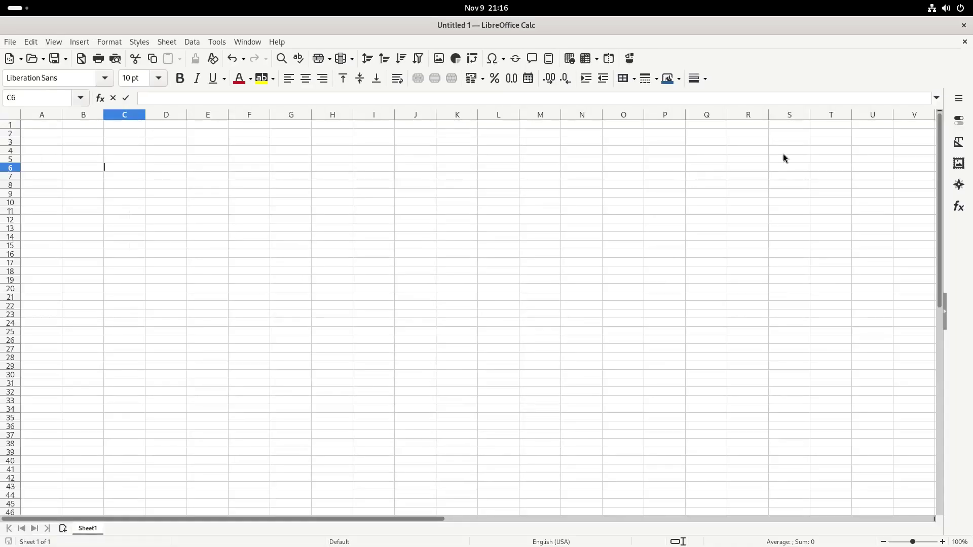
- Close the Untitled 1 spreadsheet with Don't Save and show the full application grid
click(966, 26)
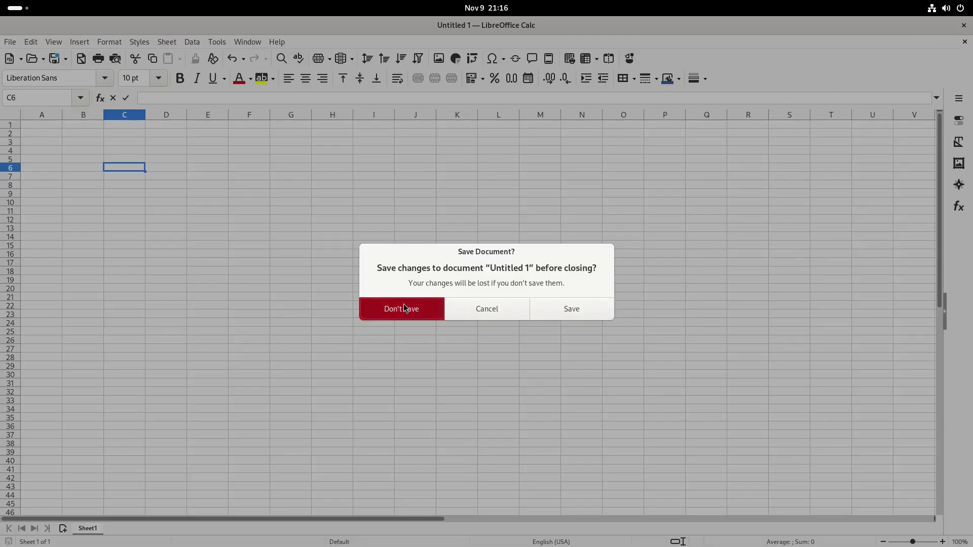
click(404, 306)
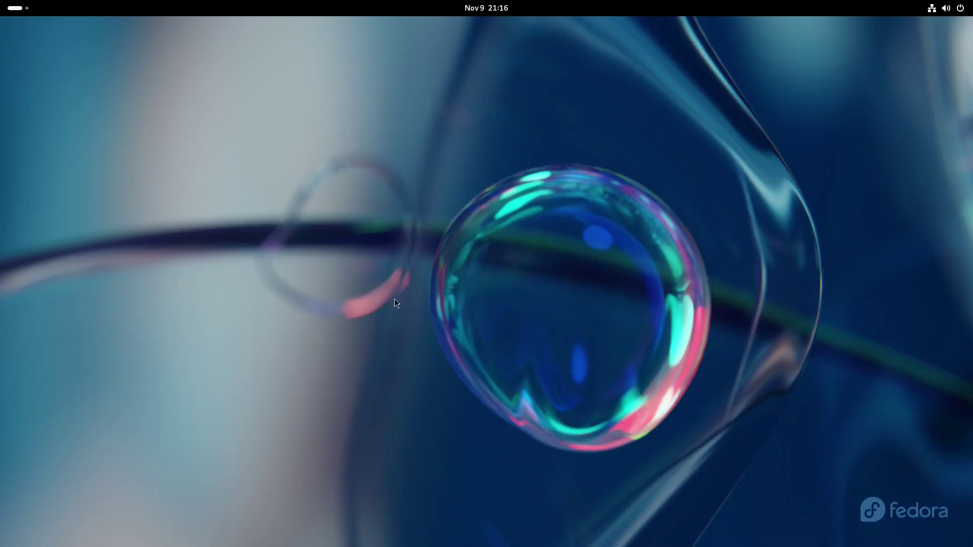
click(20, 8)
click(570, 514)
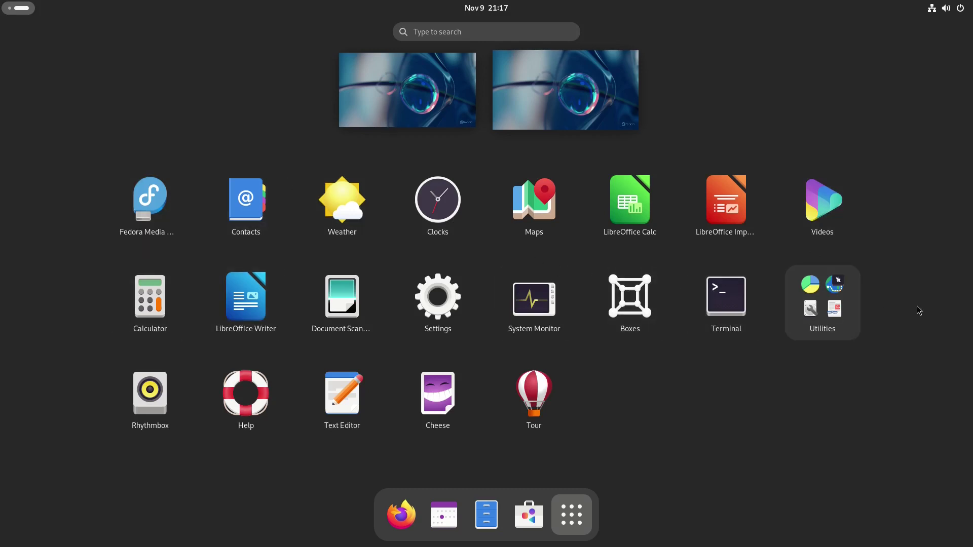
- Launch Settings, go to the Appearance page, and move the window to the upper right
click(445, 293)
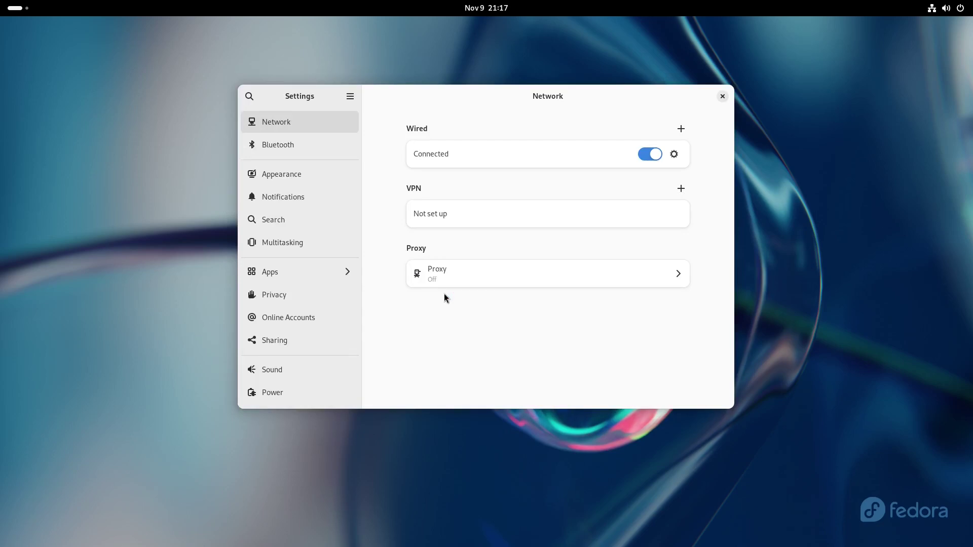
click(275, 175)
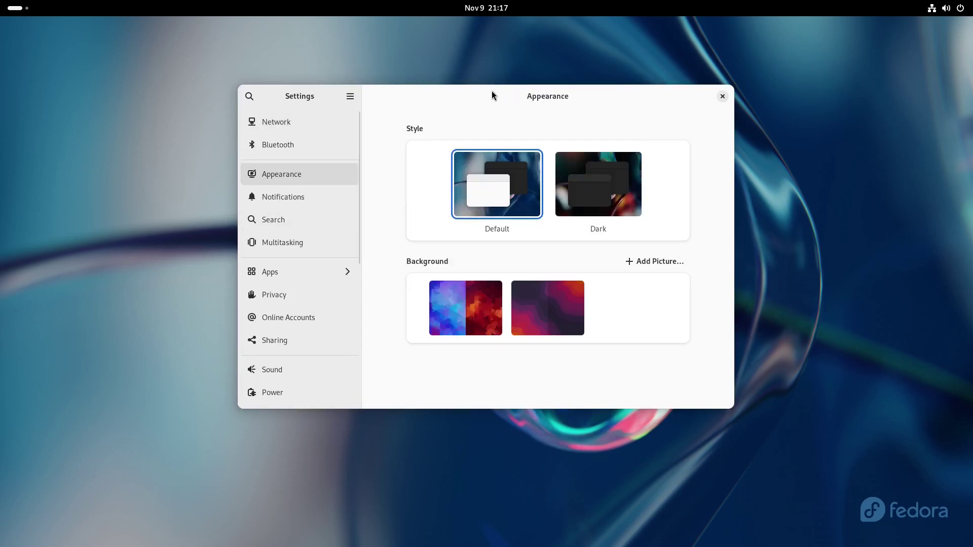
drag(730, 92, 930, 48)
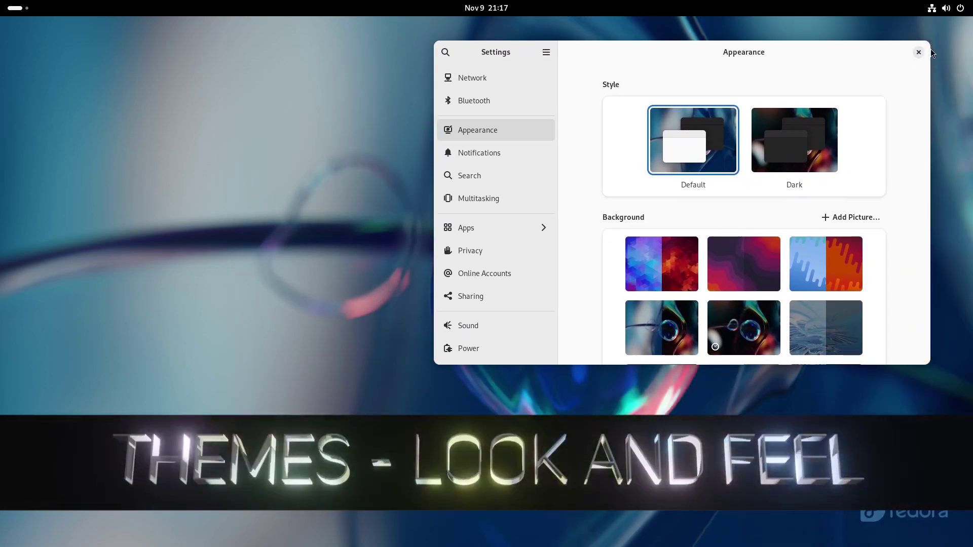
- Switch the system style to Dark
click(795, 146)
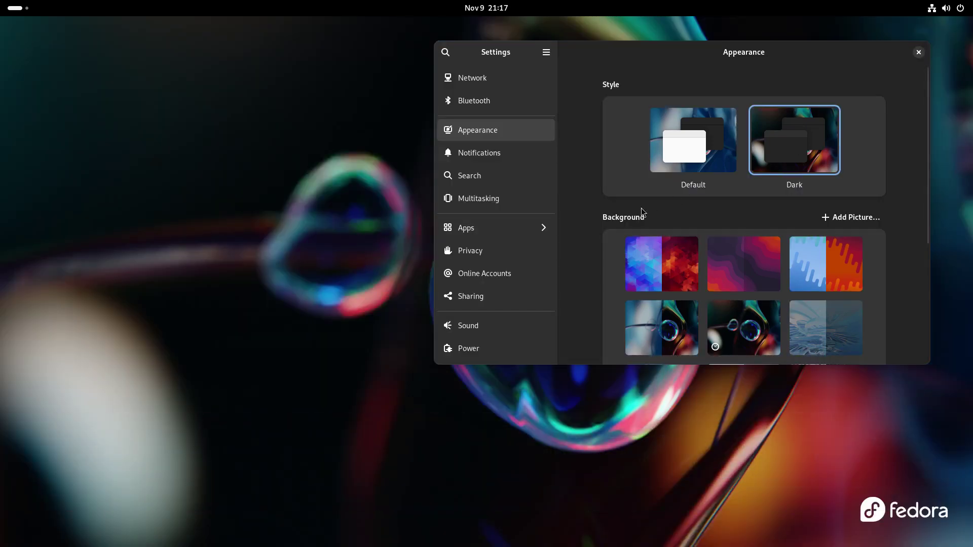
scroll(890, 212, down, 5)
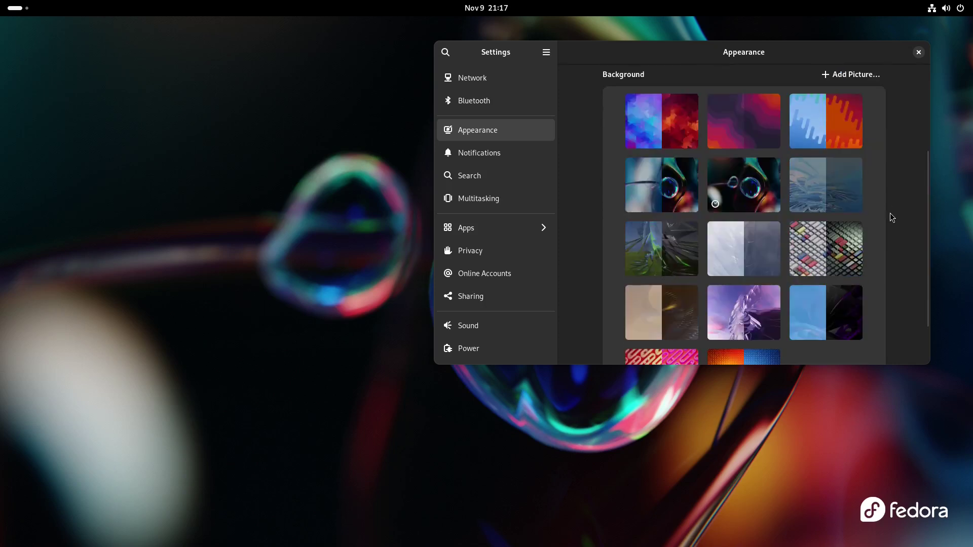
scroll(891, 212, up, 5)
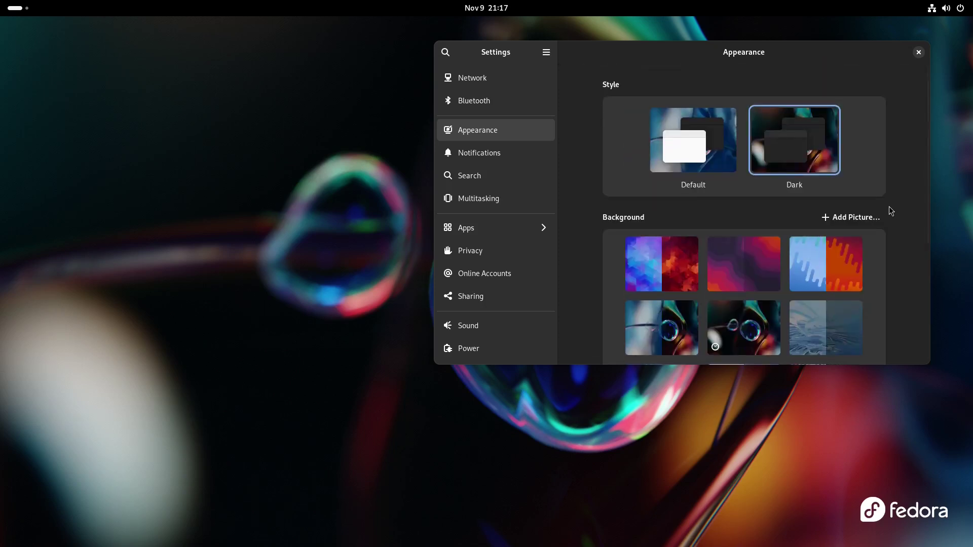
- Try several wallpapers, settling on the glass-bubble image with the Fedora logo
click(667, 259)
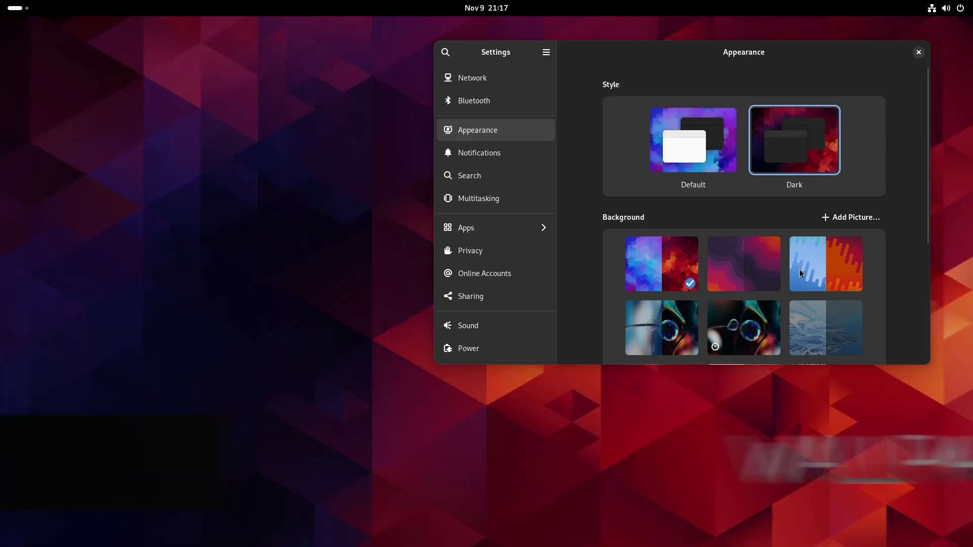
click(746, 260)
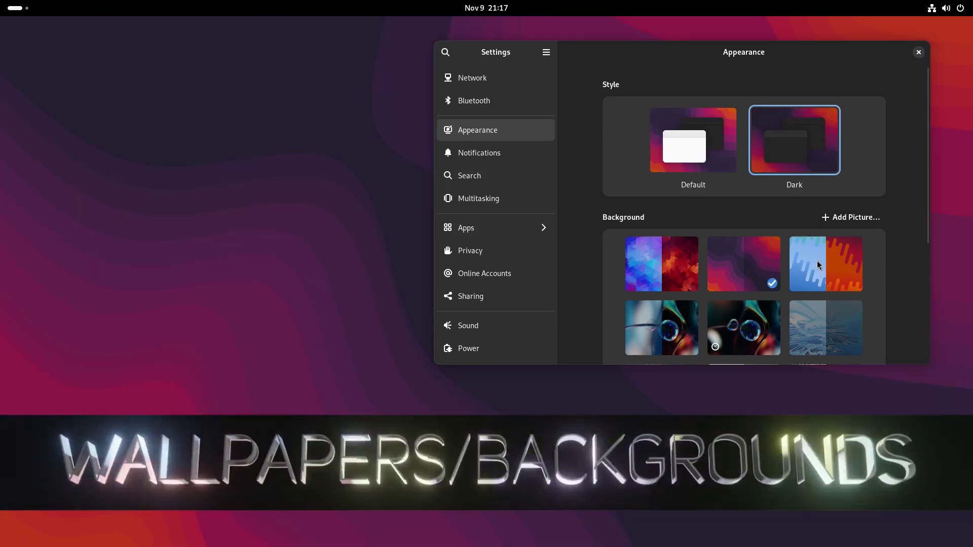
click(817, 260)
scroll(817, 261, down, 3)
scroll(817, 259, down, 3)
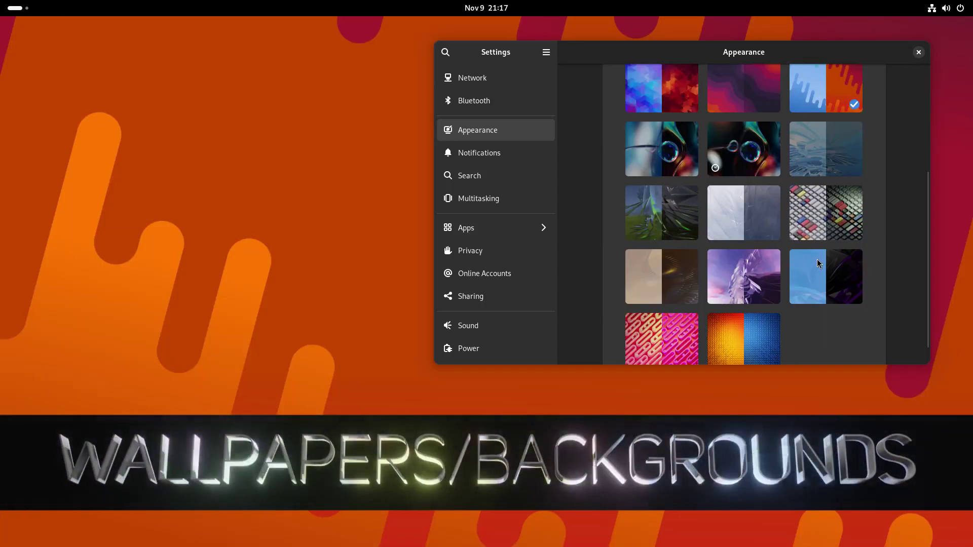
click(814, 139)
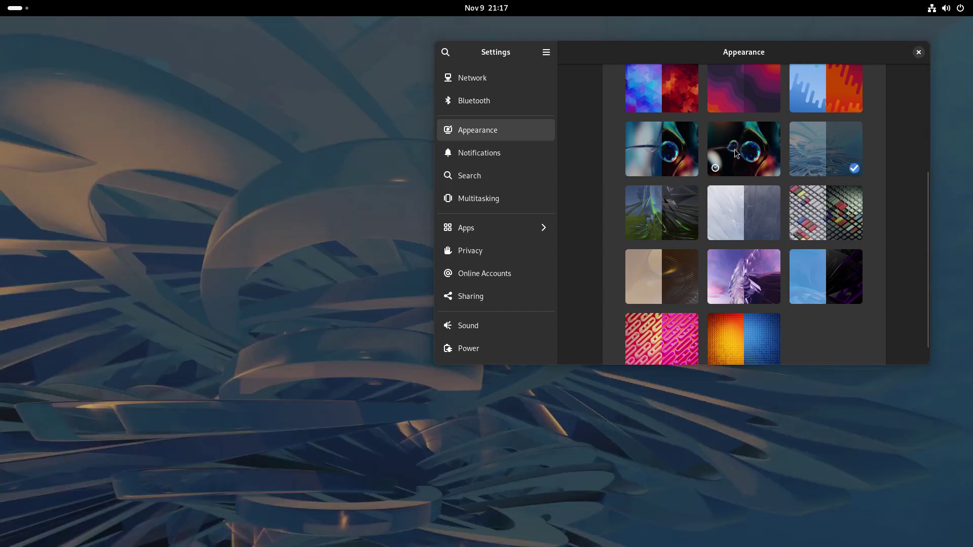
click(735, 149)
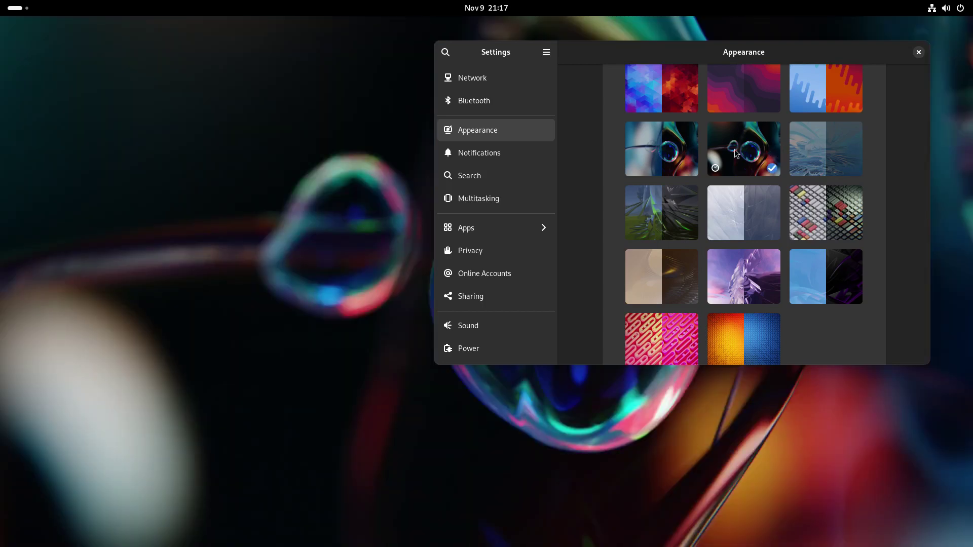
click(652, 158)
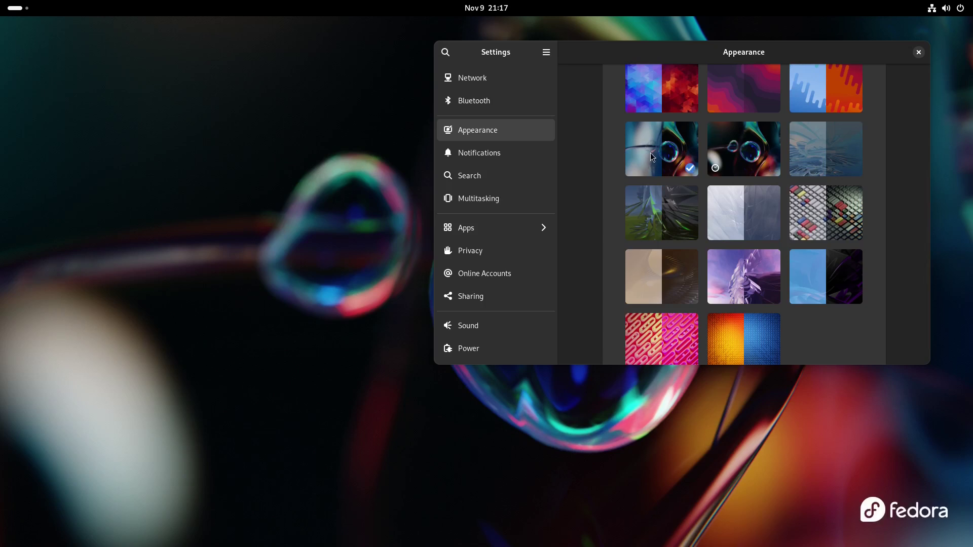
- Preview the light Default style, then switch back to Dark
scroll(901, 263, up, 5)
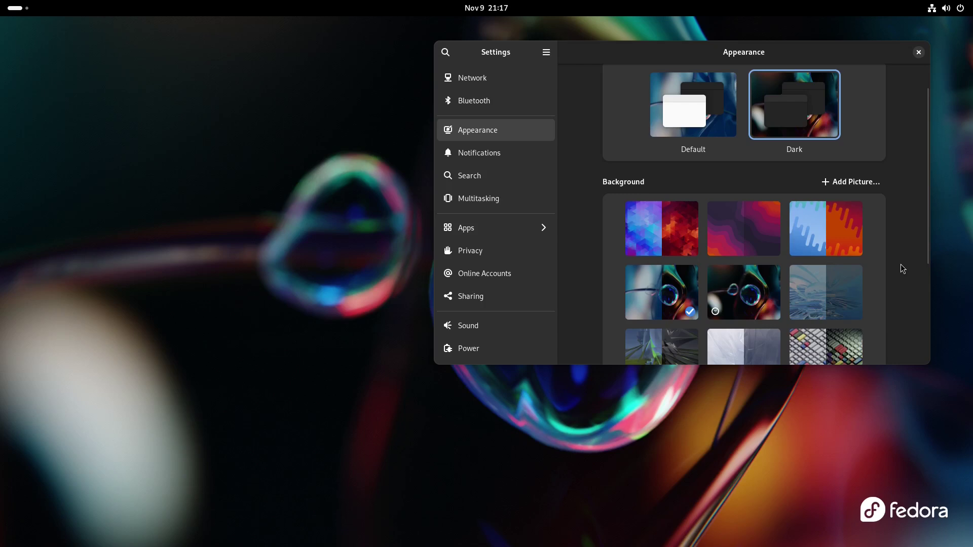
scroll(654, 300, down, 1)
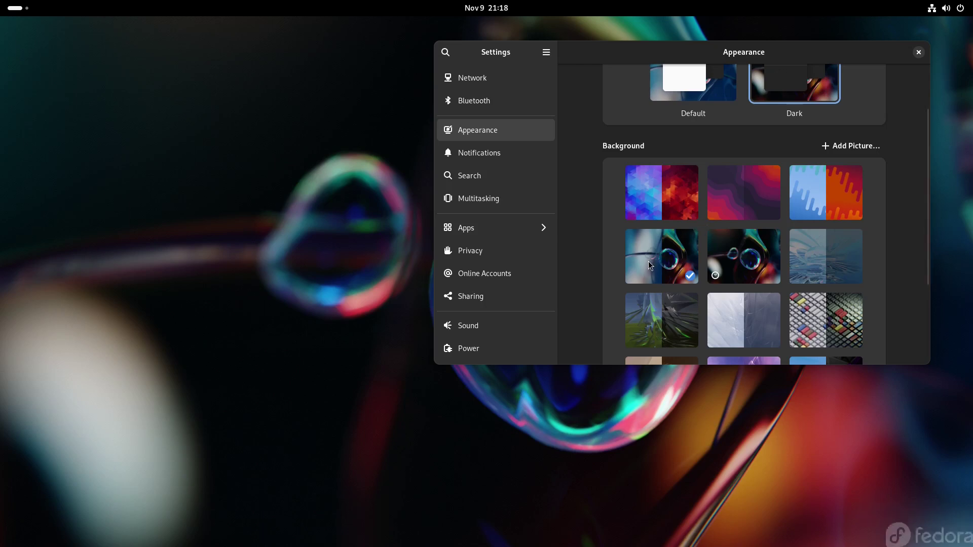
click(684, 85)
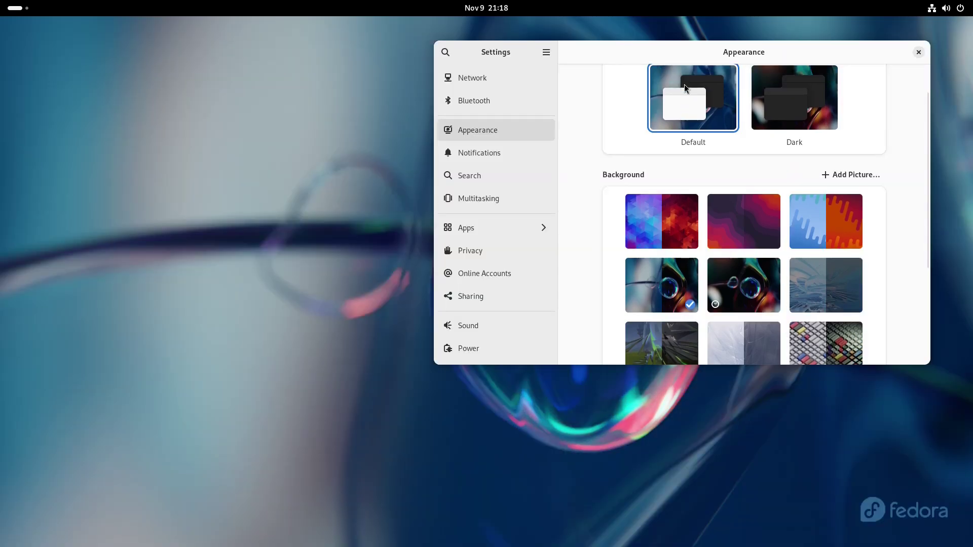
click(774, 96)
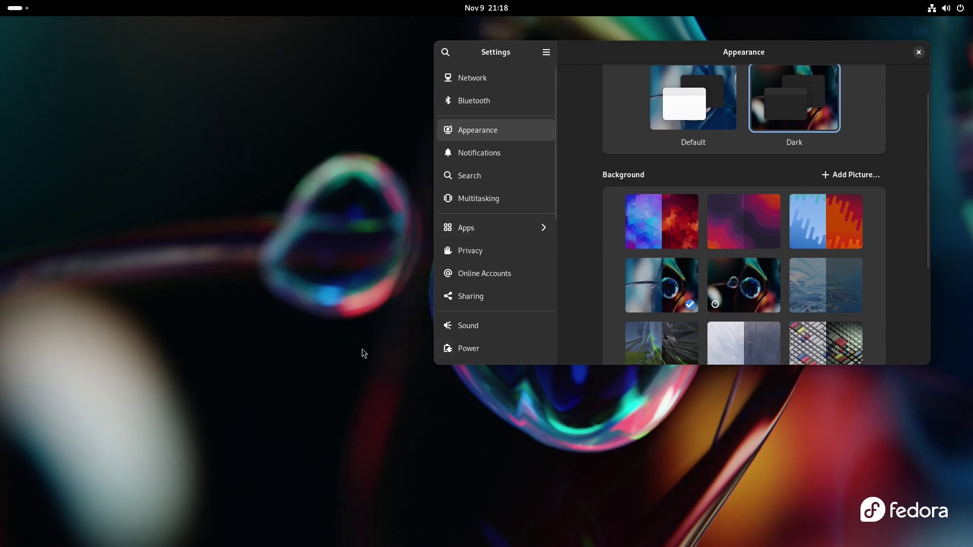
scroll(547, 278, down, 5)
scroll(531, 296, down, 3)
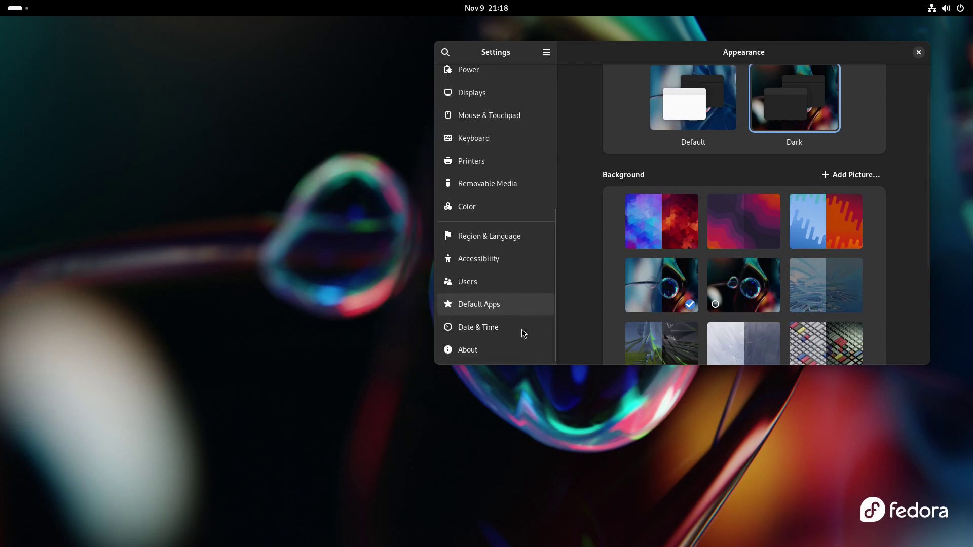
- Open About, maximize Settings, and select then deselect the Fedora Linux 39 (Workstation Edition) value
click(483, 353)
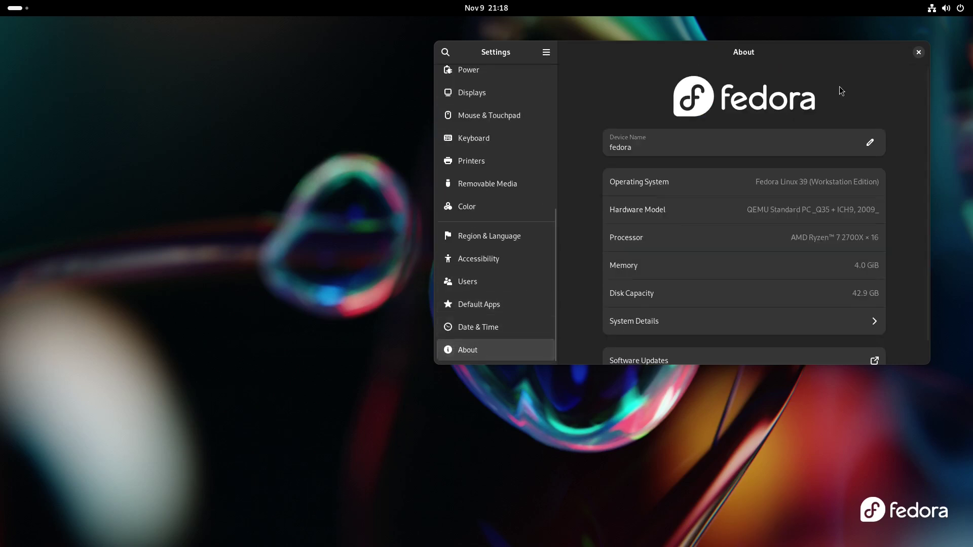
scroll(838, 85, down, 1)
double_click(772, 46)
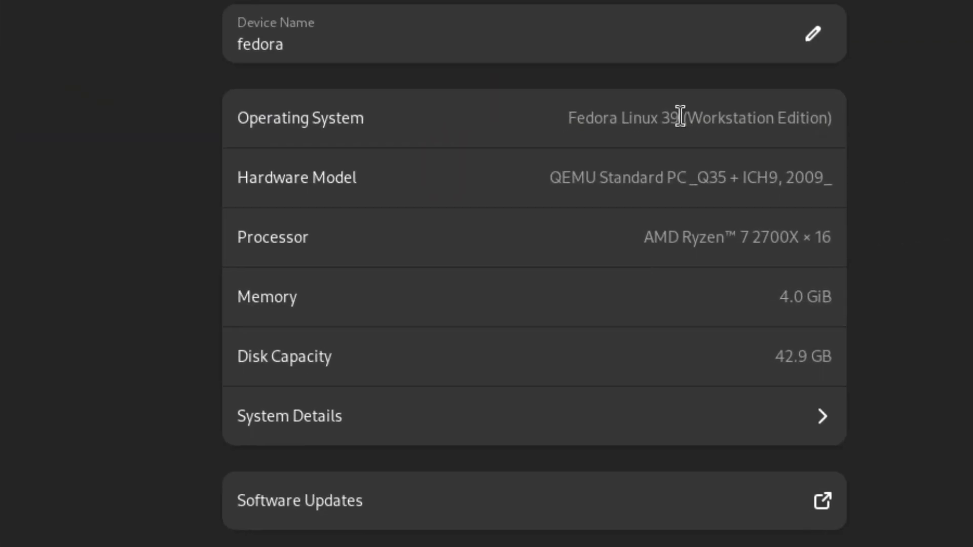
triple_click(642, 117)
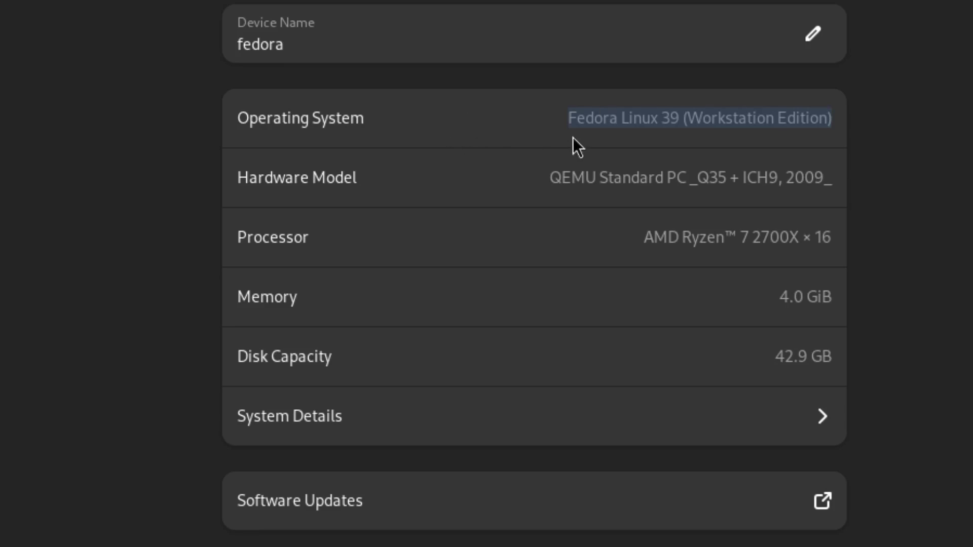
click(597, 123)
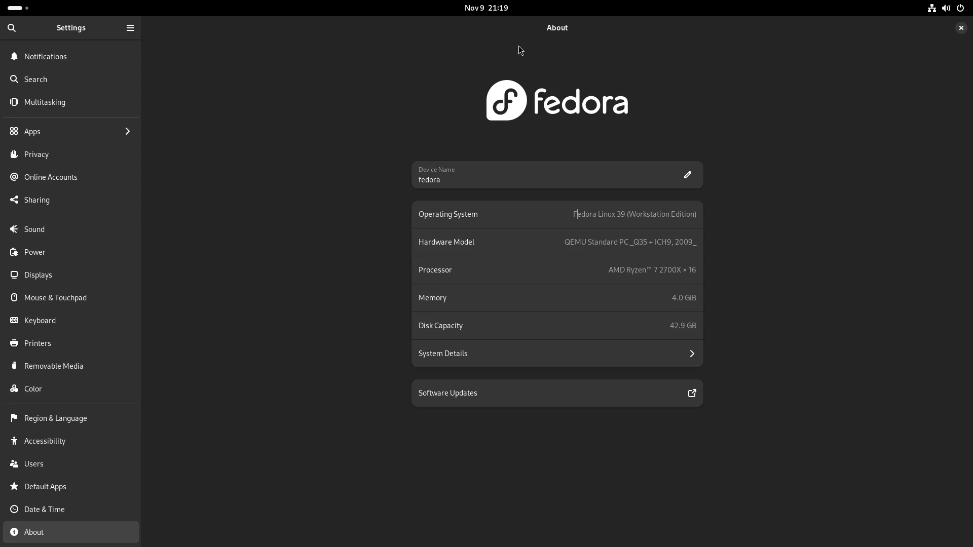
click(495, 10)
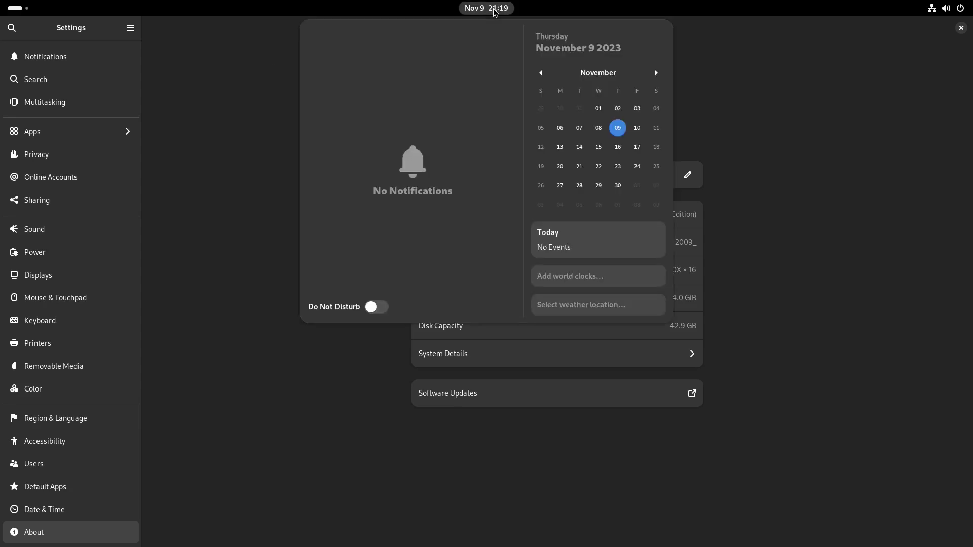
click(496, 11)
click(946, 11)
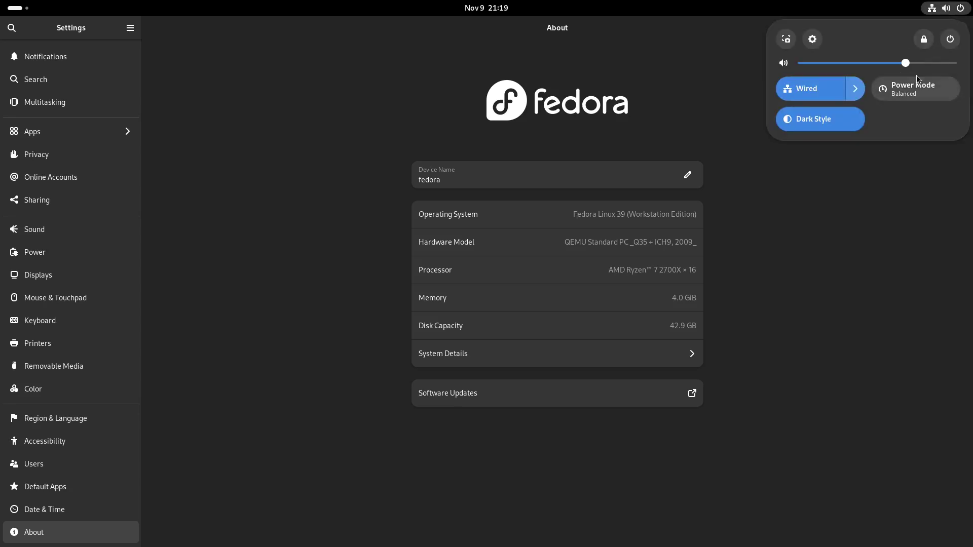
click(951, 39)
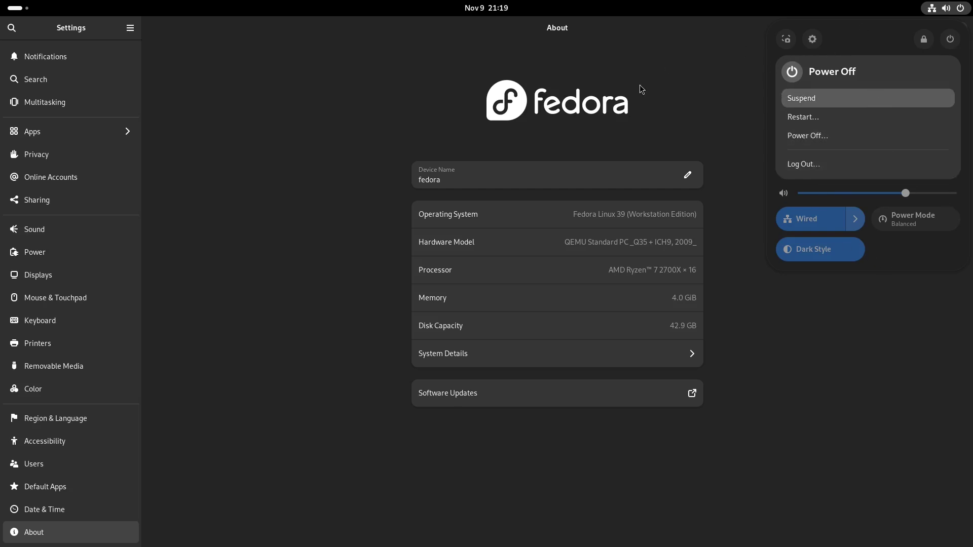
key(Escape)
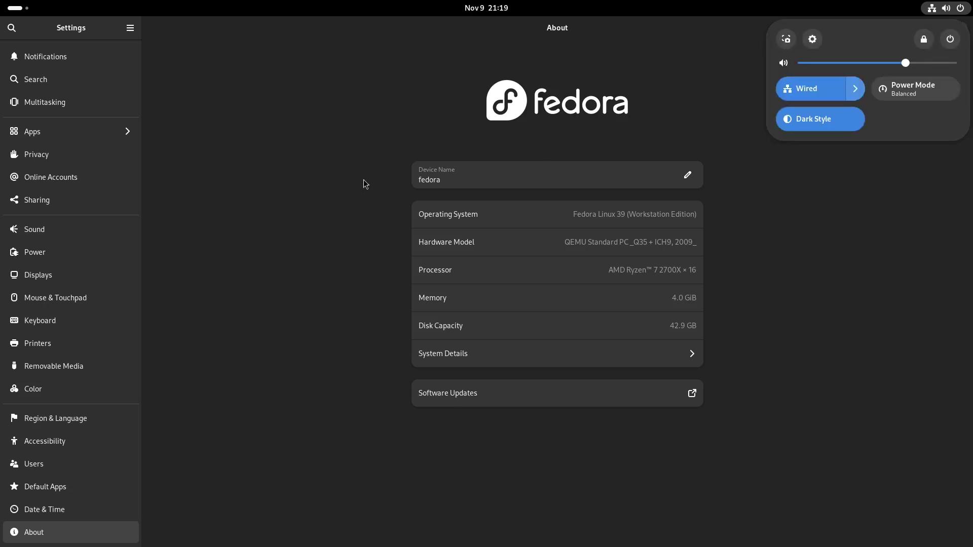
key(Escape)
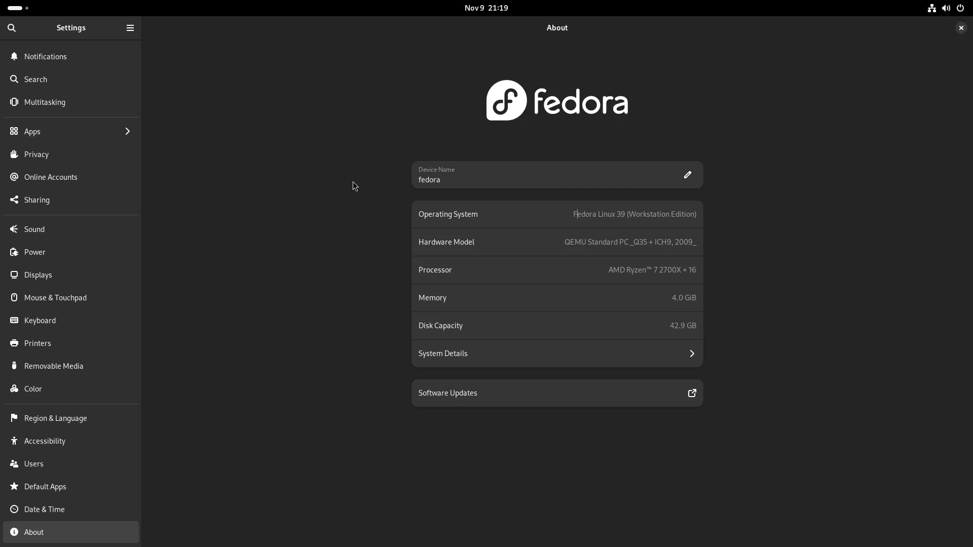